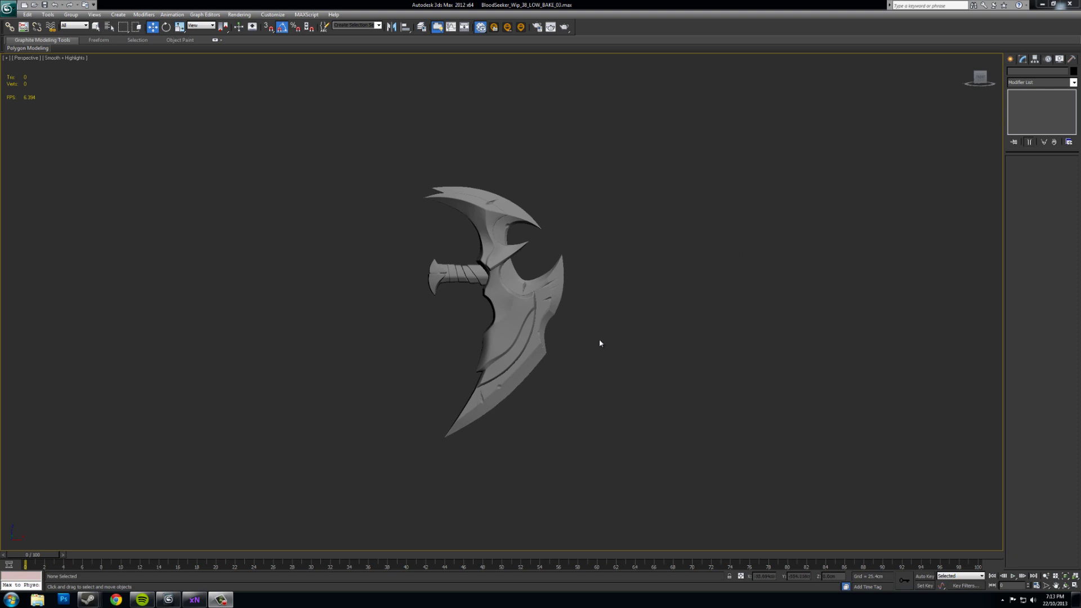
Select the LOW named selection set and unhide its hidden objects.
{"action": "middle_click_drag", "start_coordinate": [520, 333], "coordinate": [473, 321], "text": "alt"}
{"action": "left_click", "coordinate": [473, 322]}
{"action": "mouse_move", "coordinate": [572, 345]}
{"action": "middle_mouse_down", "text": "alt"}
{"action": "mouse_move", "coordinate": [559, 357]}
{"action": "mouse_move", "coordinate": [480, 358]}
{"action": "mouse_move", "coordinate": [514, 345]}
{"action": "mouse_move", "coordinate": [576, 350]}
{"action": "mouse_move", "coordinate": [531, 362]}
{"action": "mouse_move", "coordinate": [533, 348]}
{"action": "mouse_move", "coordinate": [559, 335]}
{"action": "mouse_move", "coordinate": [605, 348]}
{"action": "mouse_move", "coordinate": [581, 342]}
{"action": "middle_mouse_up", "text": "alt"}
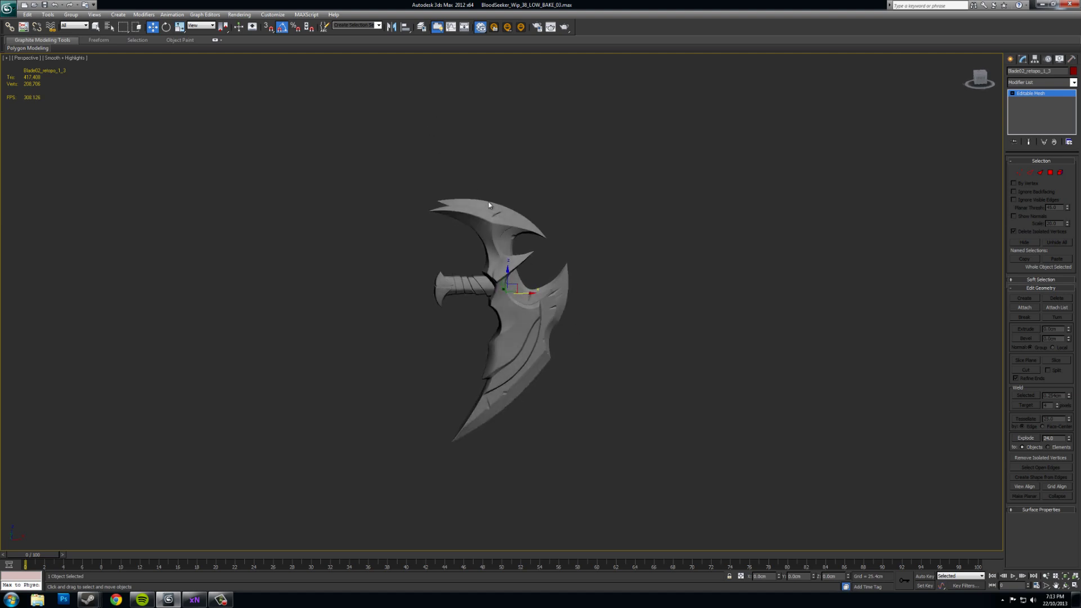
{"action": "right_click", "coordinate": [513, 212]}
{"action": "left_click", "coordinate": [379, 26]}
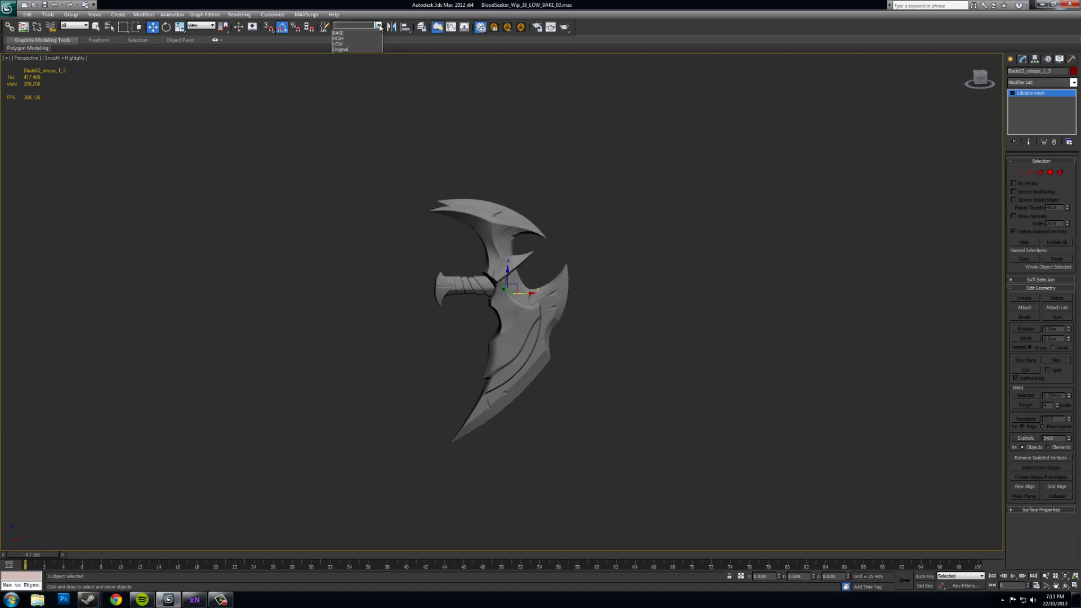
{"action": "left_click", "coordinate": [355, 46]}
{"action": "left_click", "coordinate": [573, 332]}
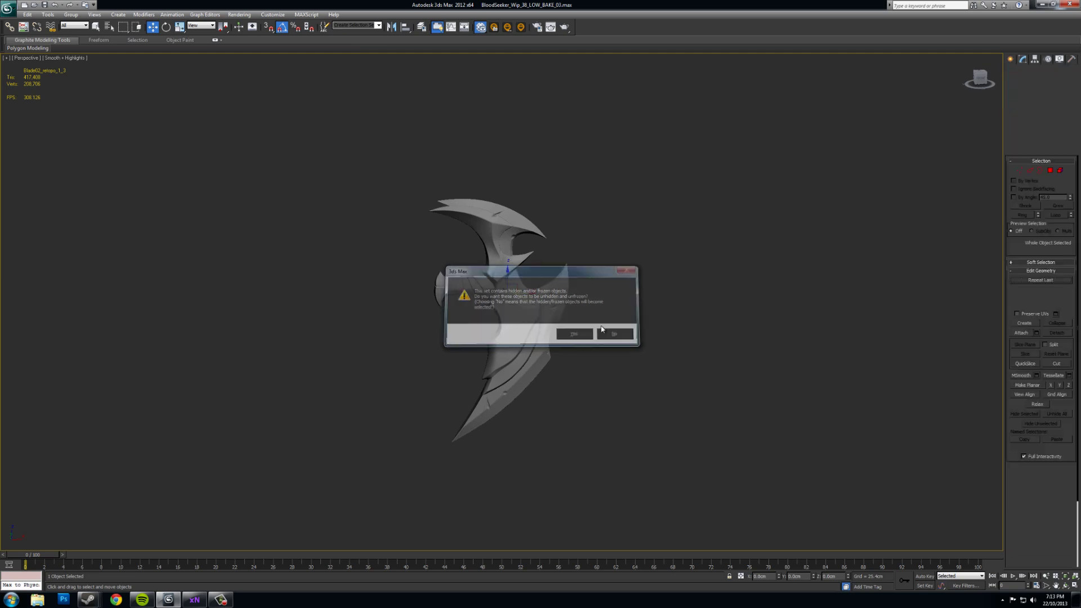
Turn on Edged Faces display in the Perspective viewport to show the low-poly blade's wireframe.
{"action": "left_click", "coordinate": [67, 59]}
{"action": "left_click", "coordinate": [87, 105]}
{"action": "middle_click_drag", "start_coordinate": [530, 225], "coordinate": [548, 232]}
{"action": "scroll", "coordinate": [548, 232], "scroll_direction": "up", "scroll_amount": 4}
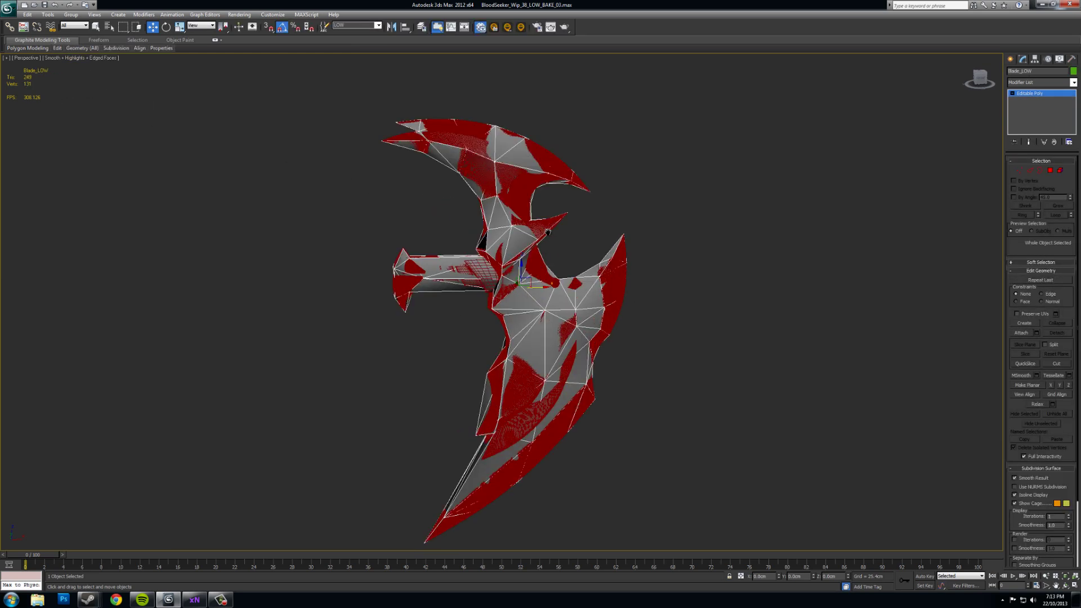
Show the viewport grid and examine how the low-poly blade overlaps the high-poly mesh from several angles.
{"action": "middle_click_drag", "start_coordinate": [673, 256], "coordinate": [656, 228]}
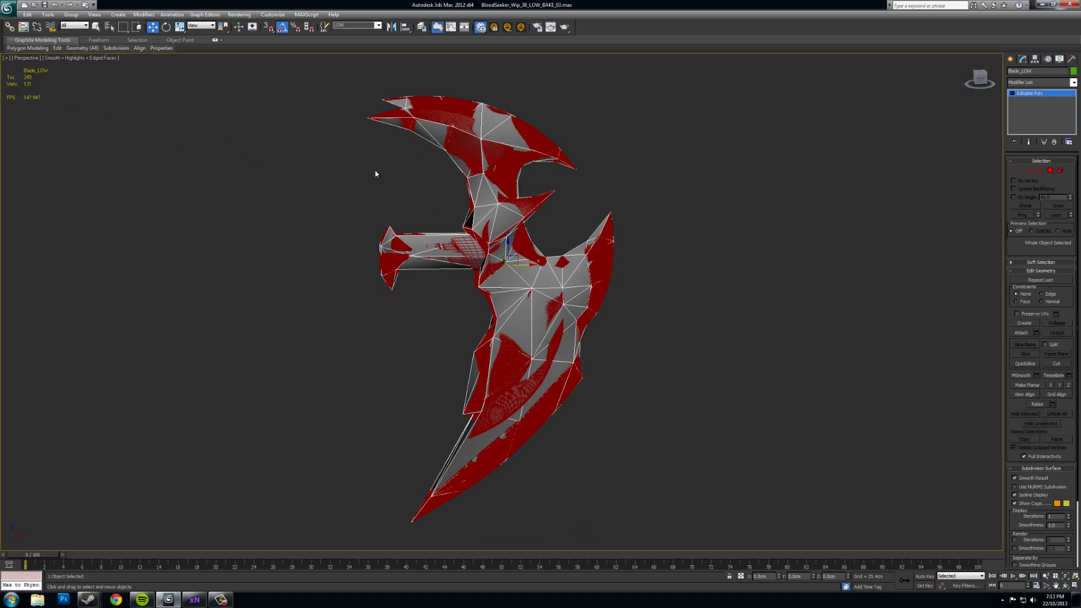
{"action": "mouse_move", "coordinate": [504, 272]}
{"action": "middle_mouse_down", "text": "alt"}
{"action": "mouse_move", "coordinate": [519, 287]}
{"action": "mouse_move", "coordinate": [500, 272]}
{"action": "mouse_move", "coordinate": [473, 286]}
{"action": "mouse_move", "coordinate": [488, 287]}
{"action": "middle_mouse_up", "text": "alt"}
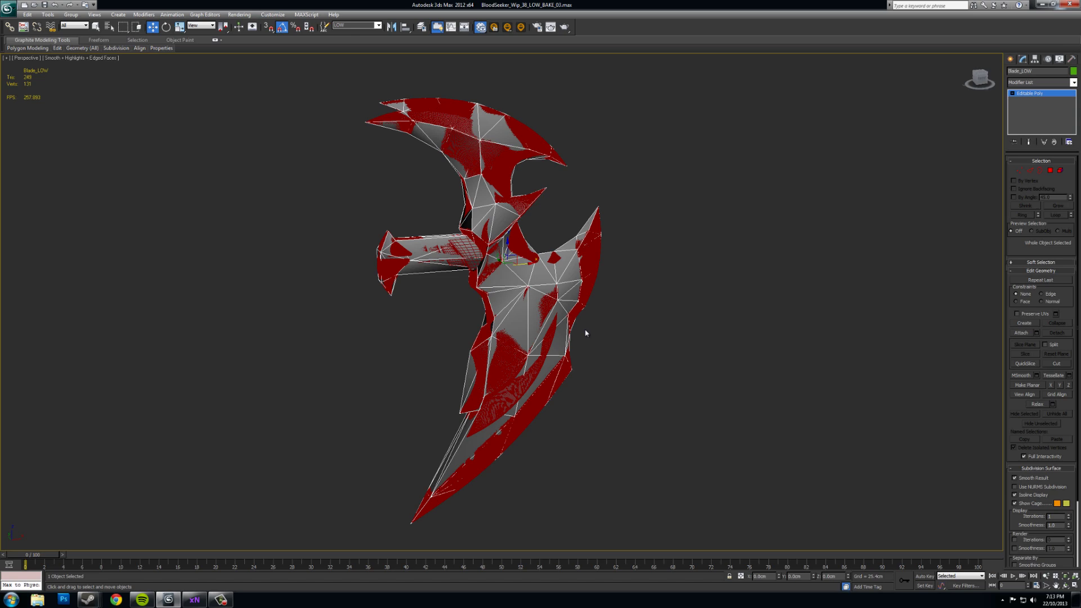
{"action": "middle_click_drag", "start_coordinate": [530, 341], "coordinate": [586, 336], "text": "alt"}
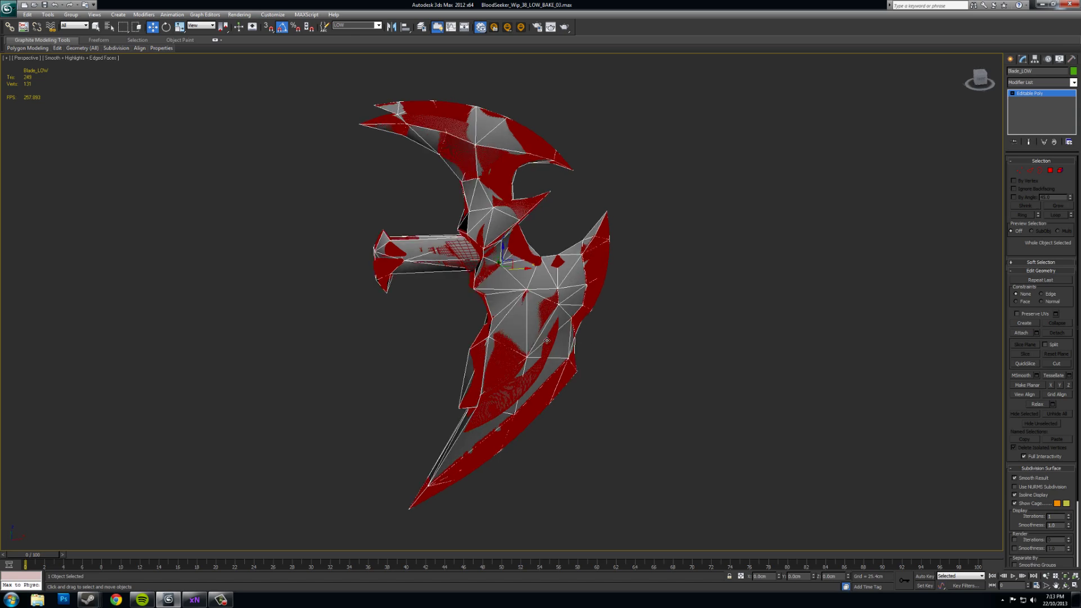
{"action": "key", "text": "g"}
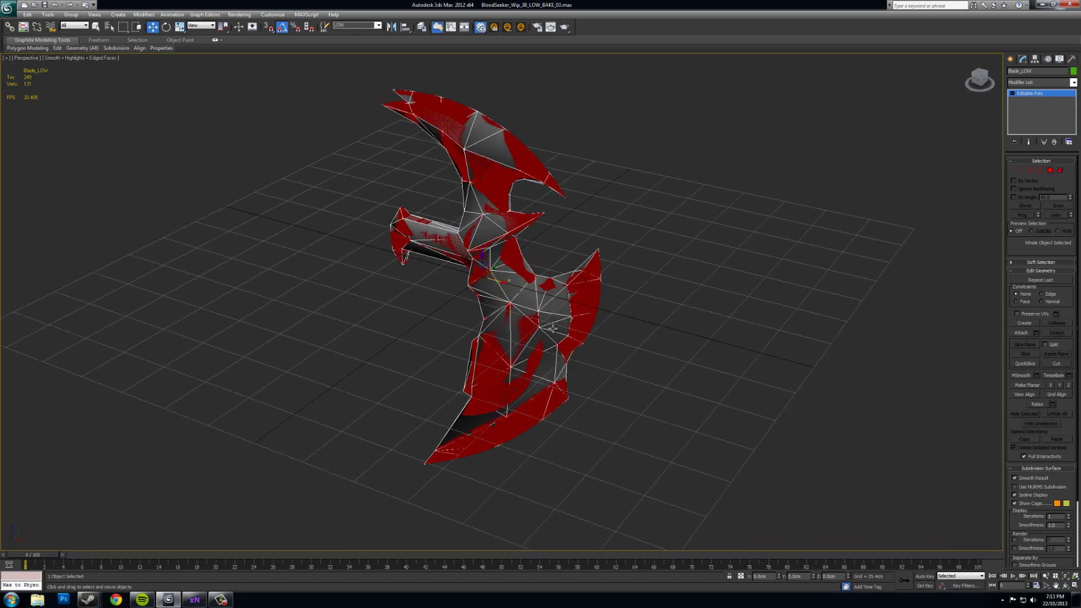
{"action": "scroll", "coordinate": [571, 340], "scroll_direction": "down", "scroll_amount": 3}
{"action": "middle_click_drag", "start_coordinate": [571, 339], "coordinate": [567, 333], "text": "alt"}
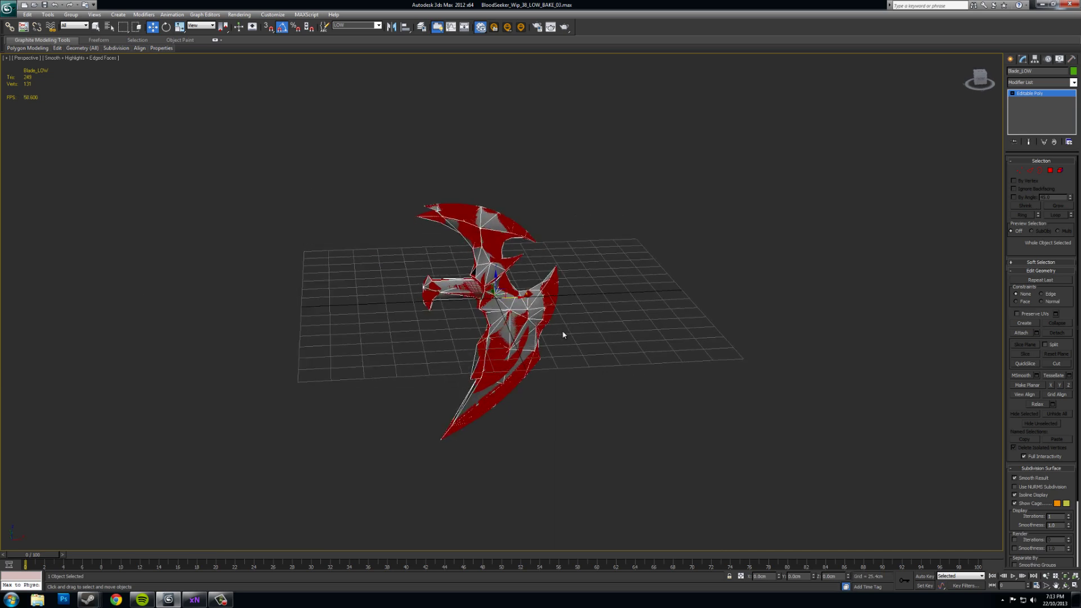
{"action": "middle_click_drag", "start_coordinate": [577, 326], "coordinate": [566, 320], "text": "alt"}
{"action": "scroll", "coordinate": [565, 321], "scroll_direction": "up", "scroll_amount": 3}
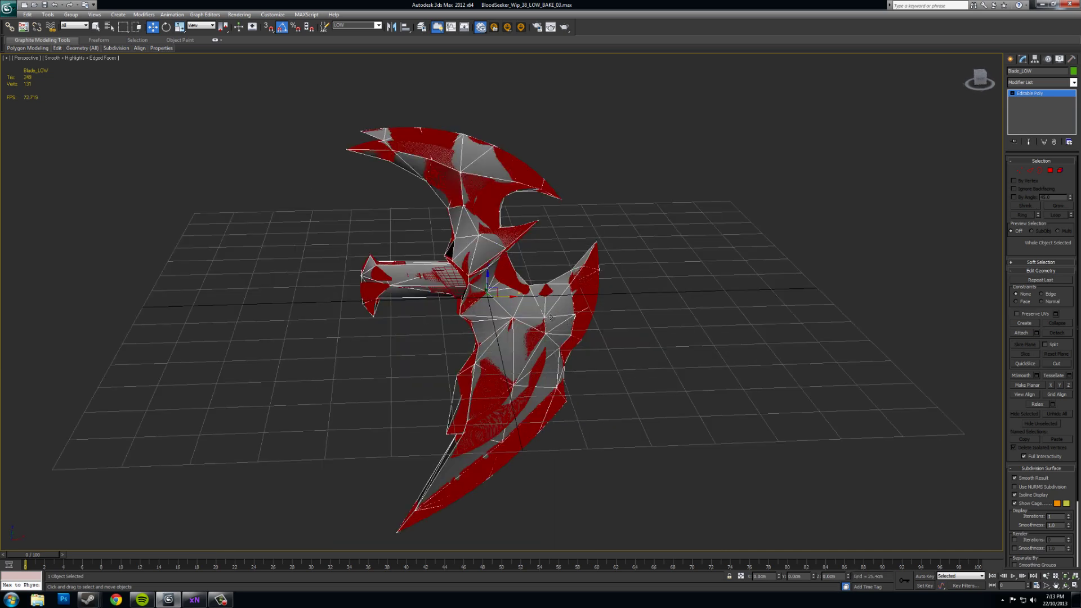
Clone the low-poly blade and name the clone Blade_CAGE.
{"action": "right_click", "coordinate": [506, 309]}
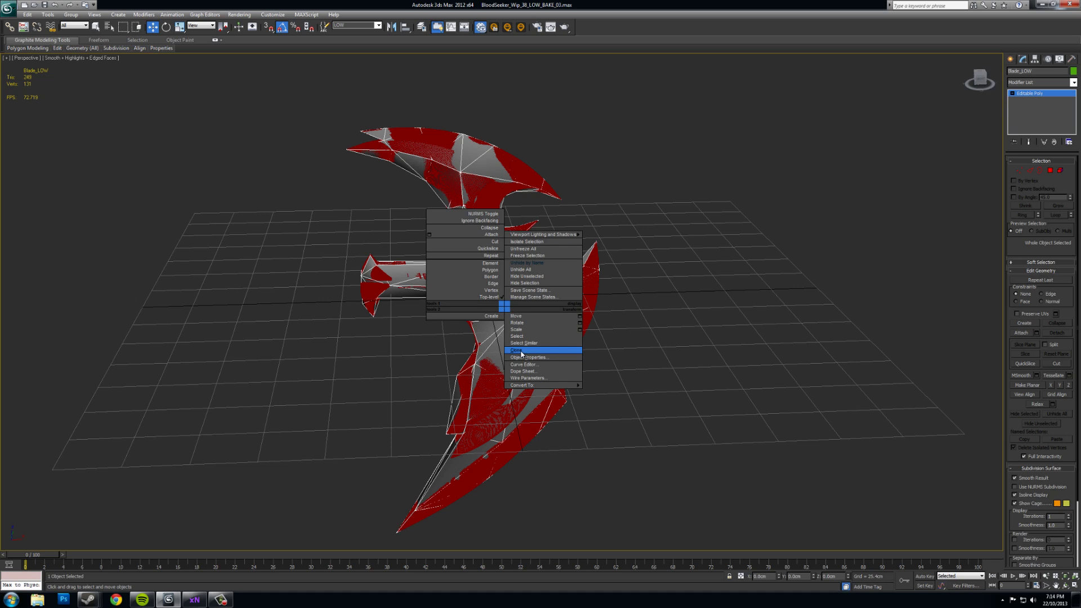
{"action": "left_click", "coordinate": [520, 350]}
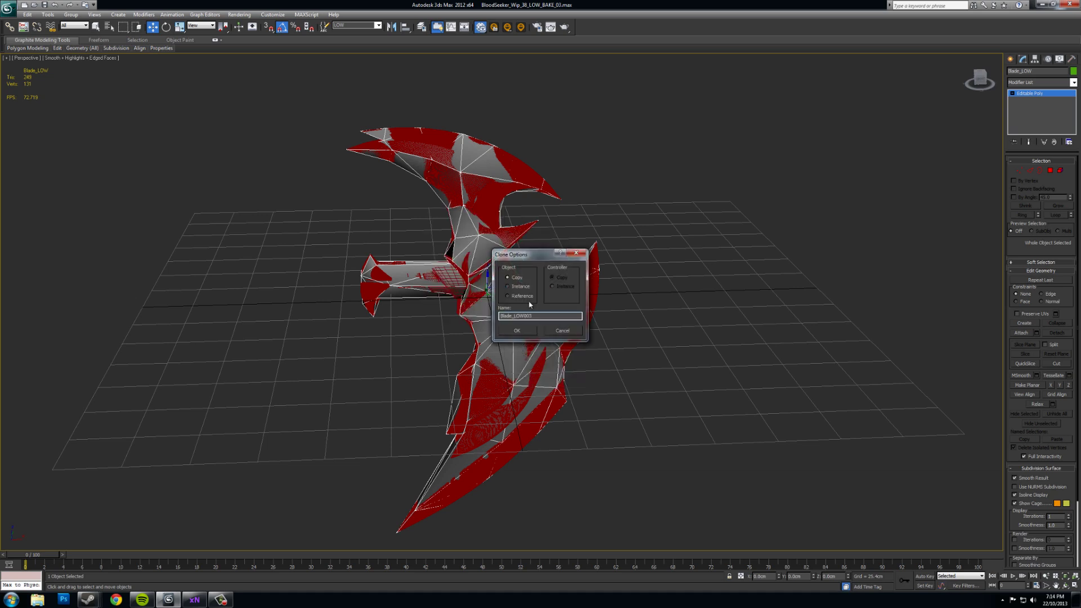
{"action": "left_click", "coordinate": [520, 287]}
{"action": "left_click_drag", "start_coordinate": [540, 317], "coordinate": [515, 322]}
{"action": "type", "text": "CAGE"}
{"action": "left_click", "coordinate": [518, 332]}
Hide the original Blade_LOW mesh and select Blade_CAGE.
{"action": "mouse_move", "coordinate": [657, 201]}
{"action": "middle_mouse_down"}
{"action": "mouse_move", "coordinate": [675, 210]}
{"action": "mouse_move", "coordinate": [640, 184]}
{"action": "mouse_move", "coordinate": [689, 202]}
{"action": "middle_mouse_up"}
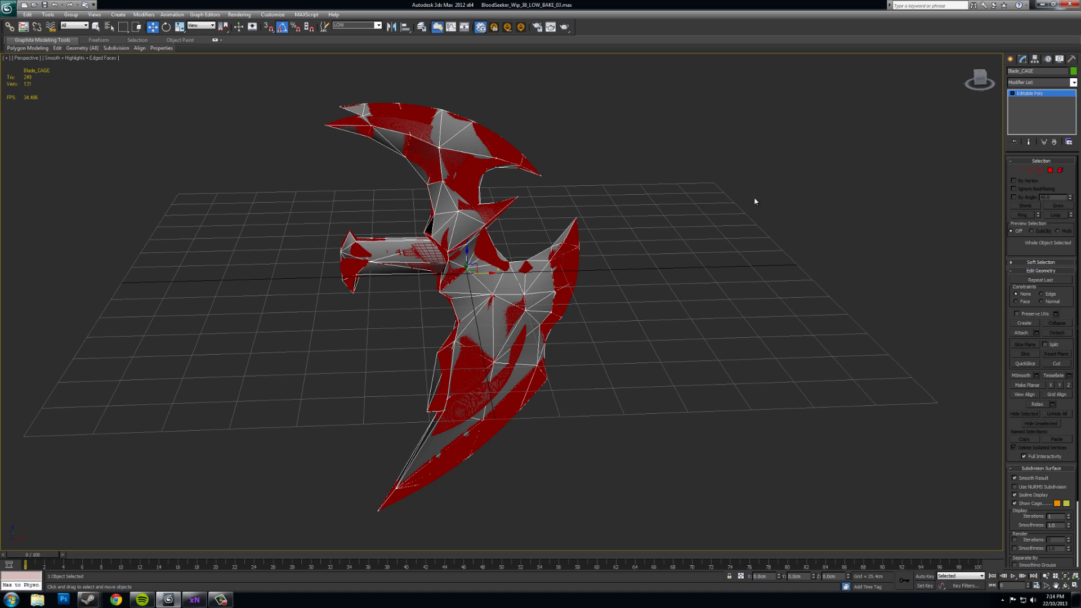
{"action": "left_click", "coordinate": [584, 255]}
{"action": "left_click", "coordinate": [488, 286]}
{"action": "right_click", "coordinate": [485, 286]}
{"action": "left_click", "coordinate": [495, 261]}
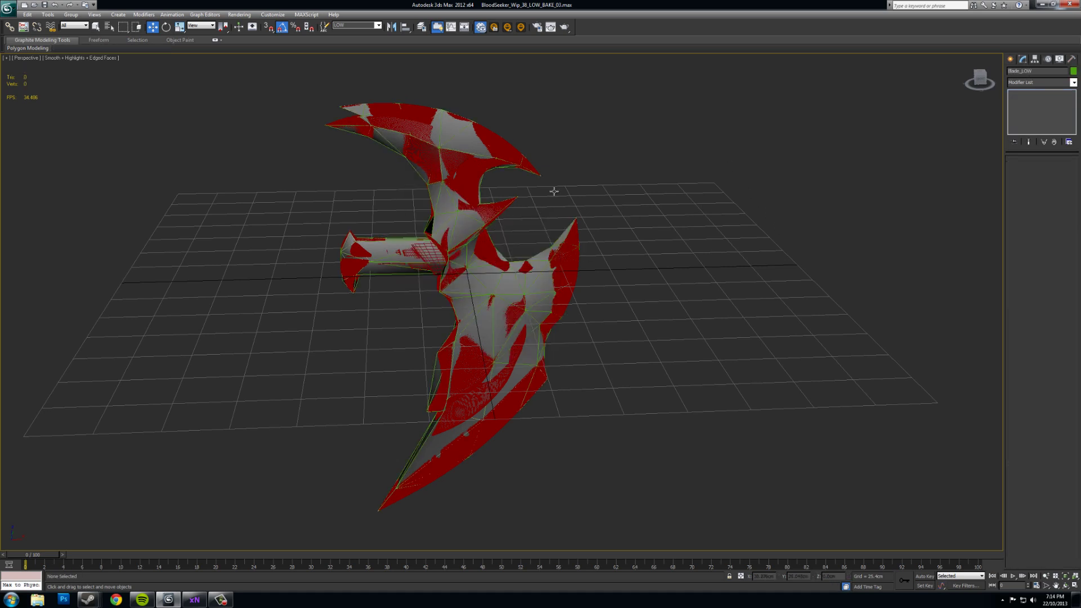
{"action": "left_click", "coordinate": [494, 250]}
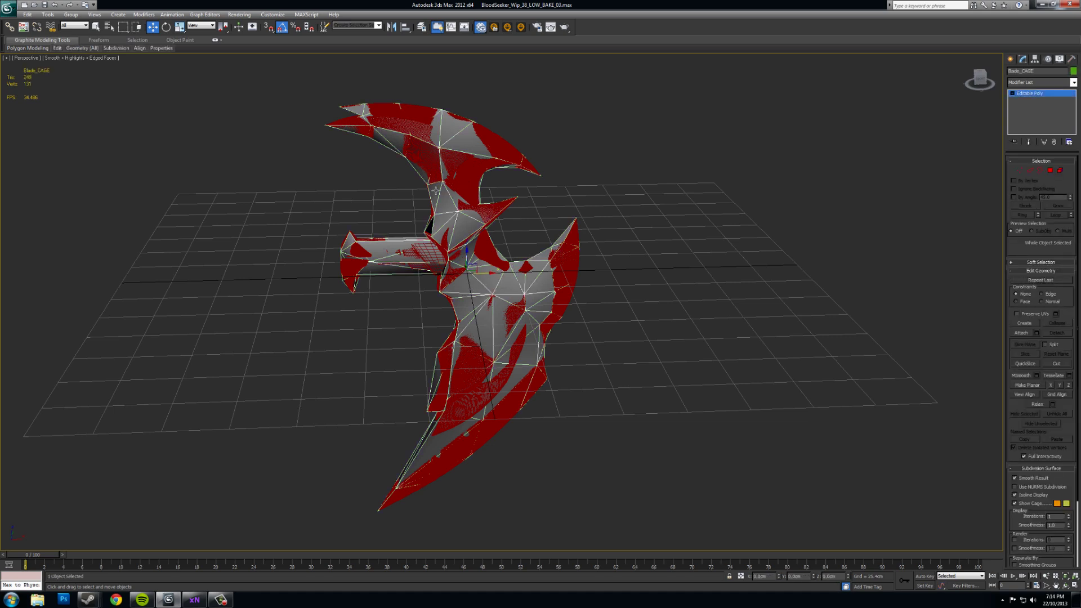
Add an Edit Normals modifier to Blade_CAGE.
{"action": "middle_click_drag", "start_coordinate": [493, 243], "coordinate": [475, 245], "text": "alt"}
{"action": "middle_click_drag", "start_coordinate": [680, 223], "coordinate": [692, 221]}
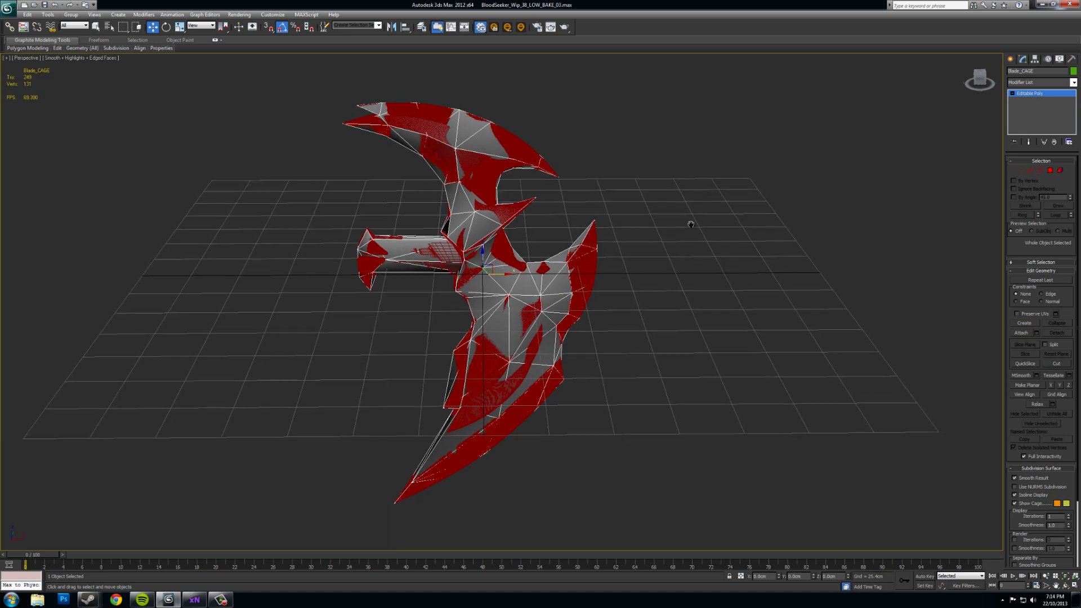
{"action": "left_click", "coordinate": [1072, 82]}
{"action": "left_click", "coordinate": [1073, 82]}
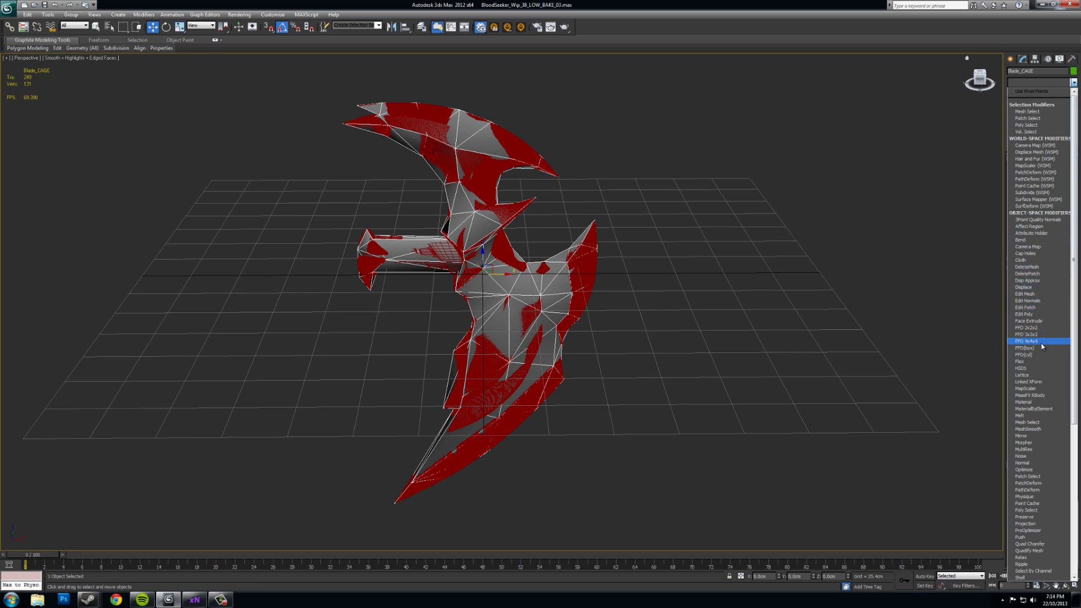
{"action": "left_click", "coordinate": [1033, 301]}
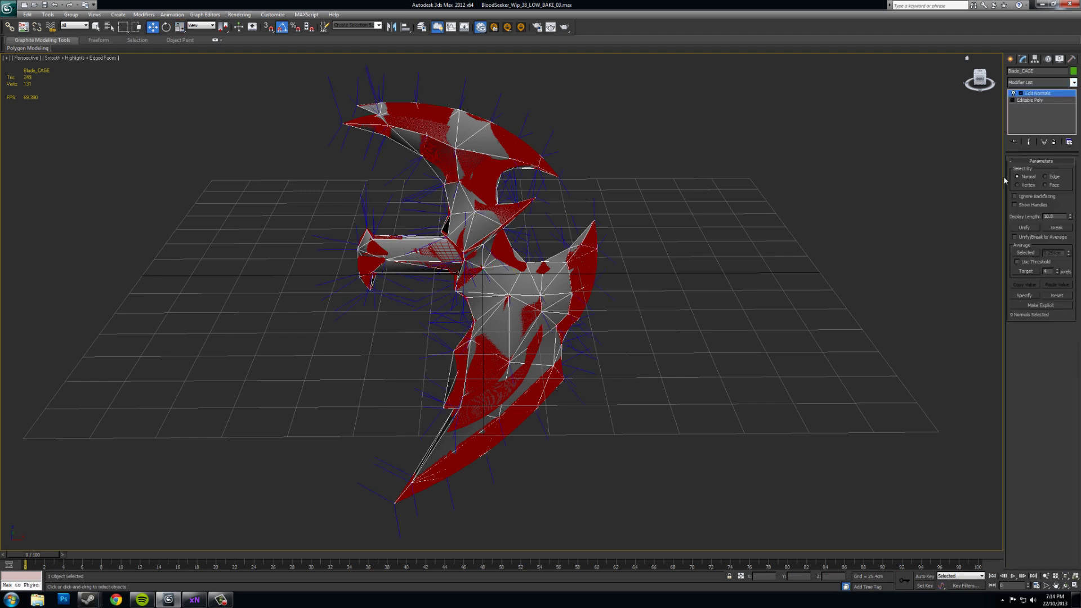
Unify all of the cage's normals and collapse its modifier stack.
{"action": "middle_click_drag", "start_coordinate": [646, 247], "coordinate": [647, 288], "text": "alt"}
{"action": "scroll", "coordinate": [674, 299], "scroll_direction": "down", "scroll_amount": 3}
{"action": "middle_click_drag", "start_coordinate": [719, 301], "coordinate": [613, 282], "text": "alt"}
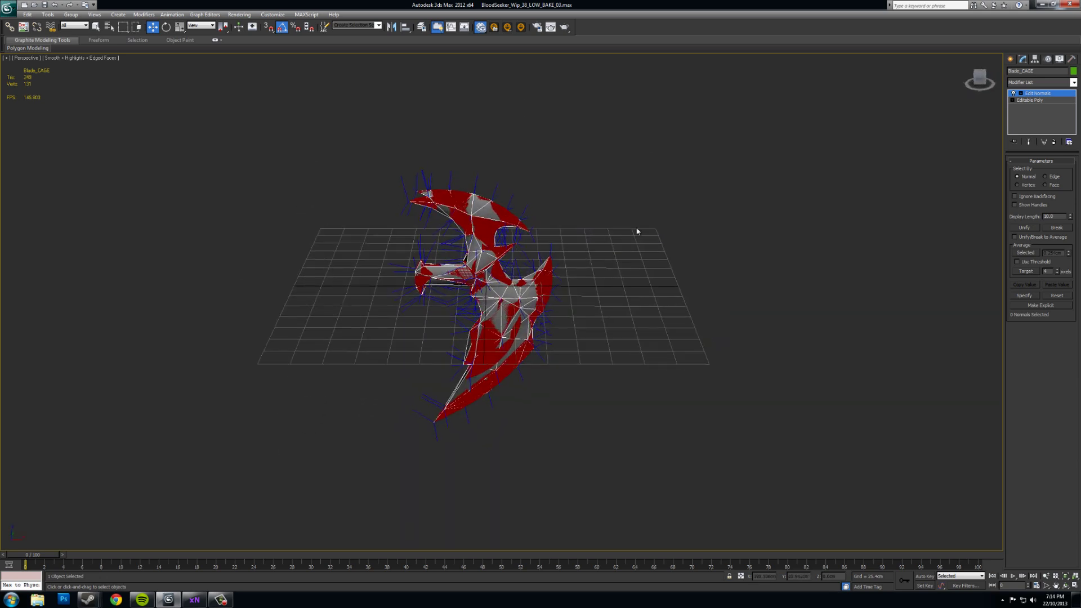
{"action": "left_click_drag", "start_coordinate": [679, 100], "coordinate": [204, 522]}
{"action": "left_click", "coordinate": [1026, 228]}
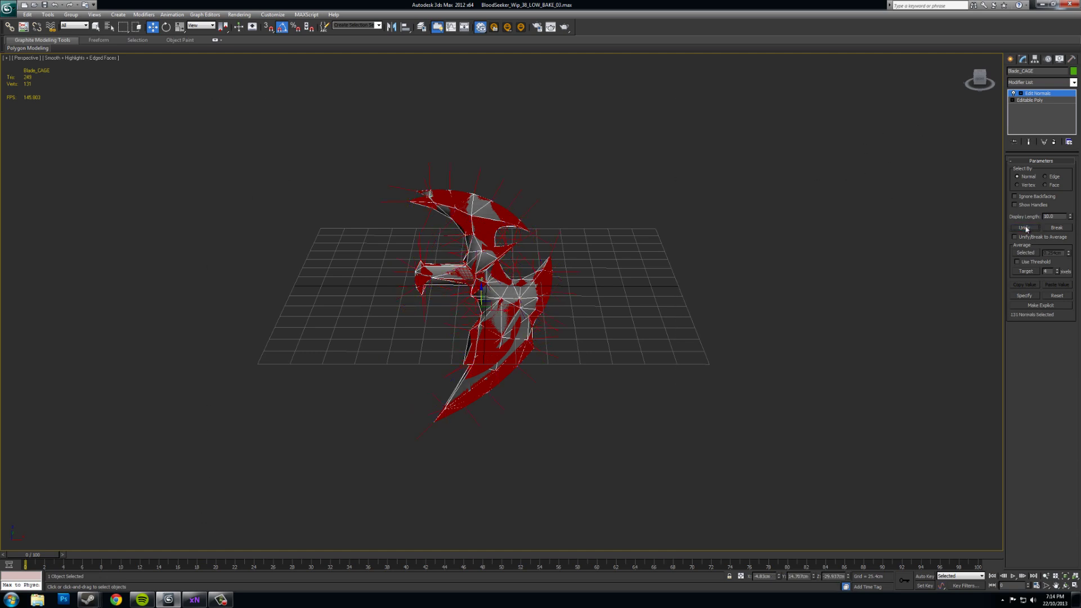
{"action": "right_click", "coordinate": [1054, 117]}
{"action": "left_click", "coordinate": [1019, 194]}
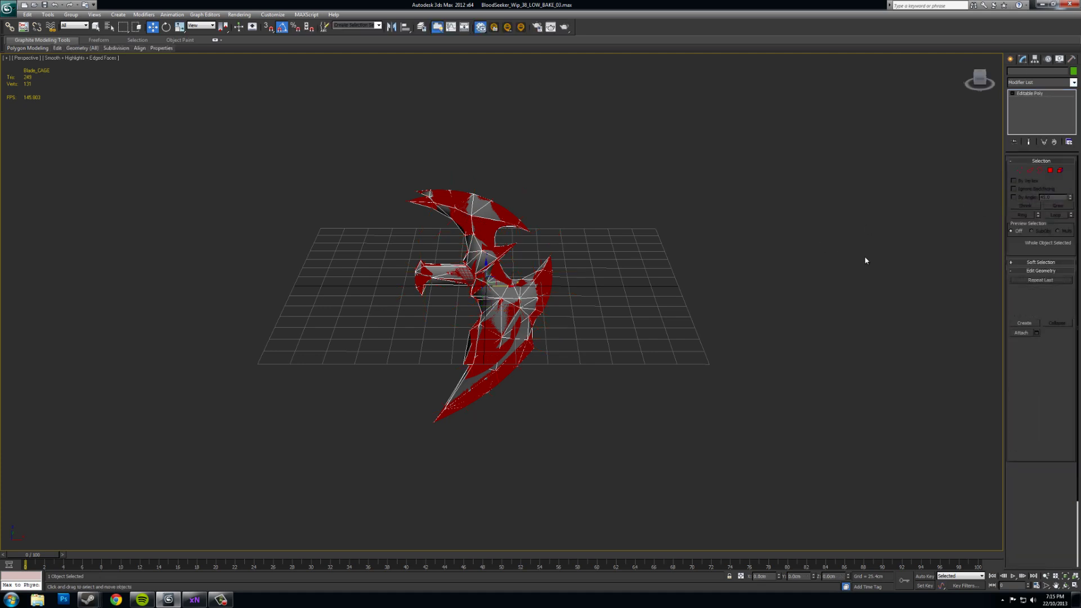
Select all polygons of Blade_CAGE and clear their smoothing groups.
{"action": "key", "text": "4"}
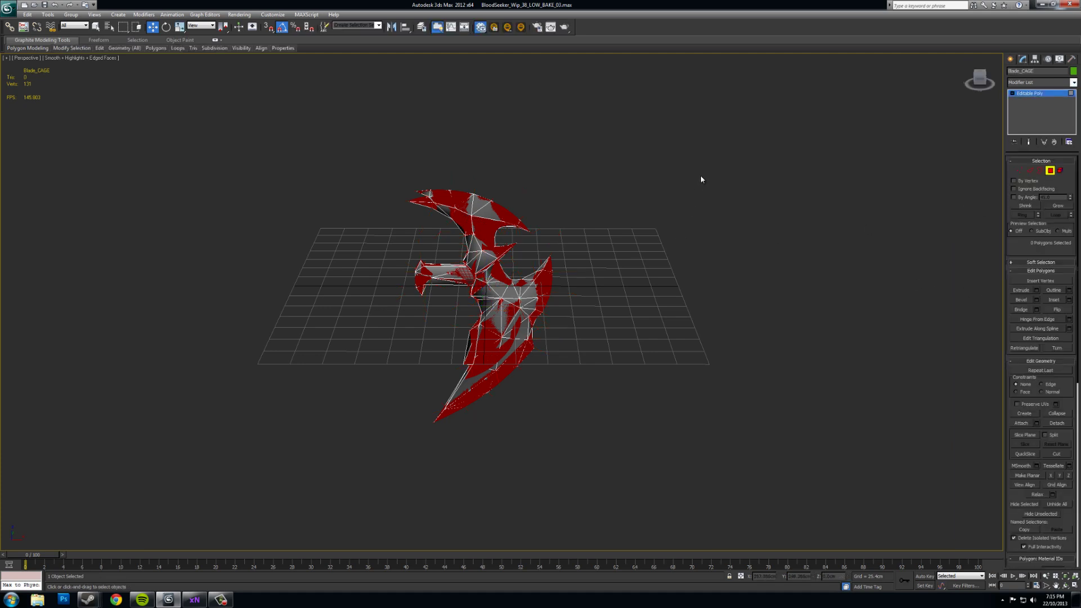
{"action": "left_click_drag", "start_coordinate": [744, 111], "coordinate": [201, 483]}
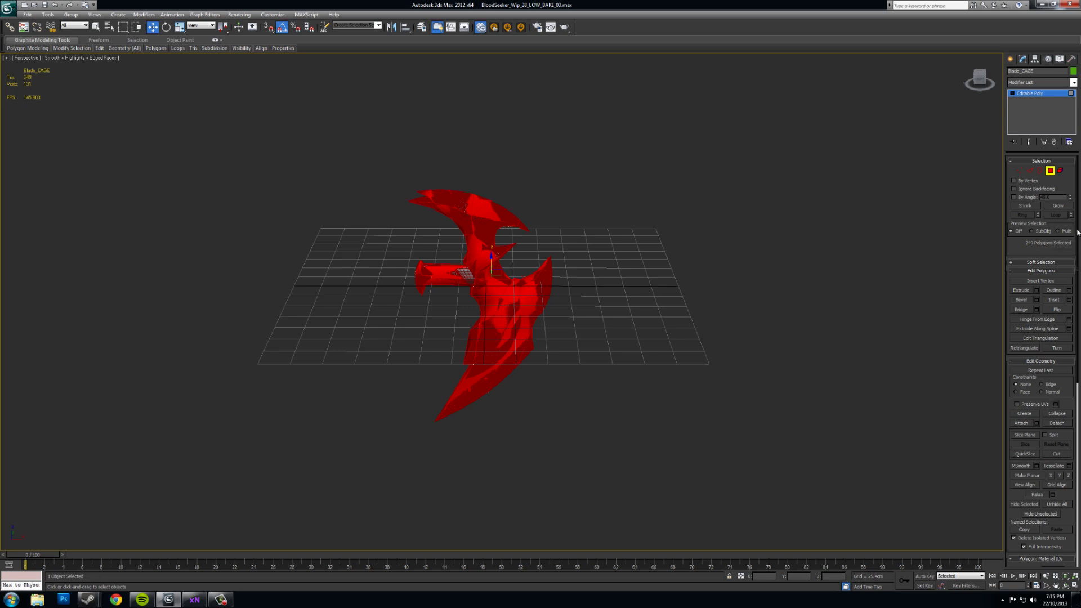
{"action": "left_click_drag", "start_coordinate": [1078, 232], "coordinate": [1077, 373]}
{"action": "left_click", "coordinate": [1054, 404]}
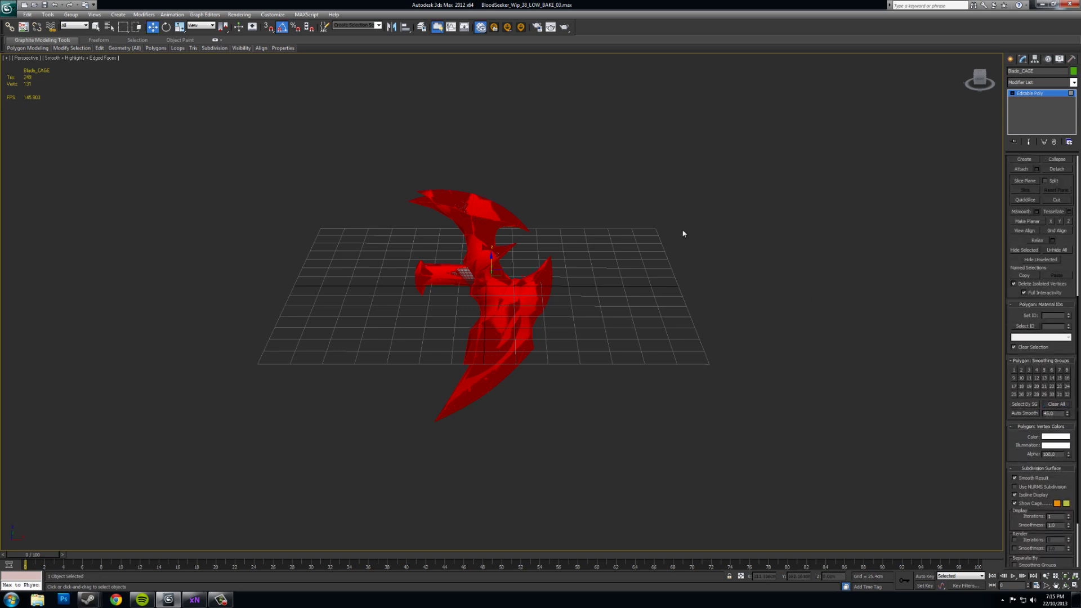
{"action": "left_click", "coordinate": [1042, 110]}
Apply Reset XForm to Blade_CAGE and collapse its modifier stack.
{"action": "left_click", "coordinate": [1072, 59]}
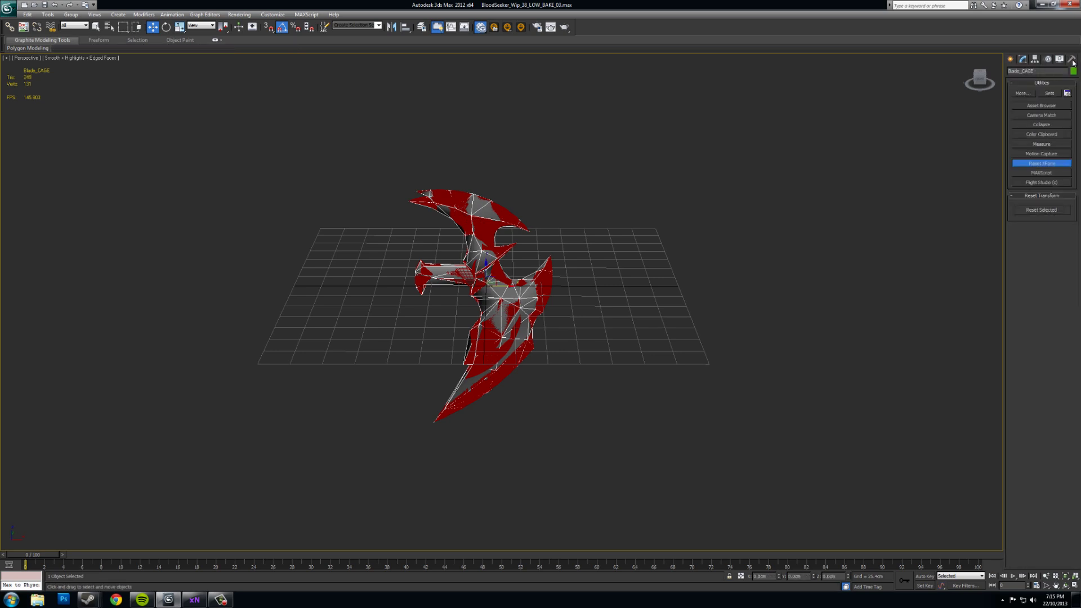
{"action": "left_click", "coordinate": [1039, 212]}
{"action": "left_click", "coordinate": [1022, 59]}
{"action": "right_click", "coordinate": [1032, 129]}
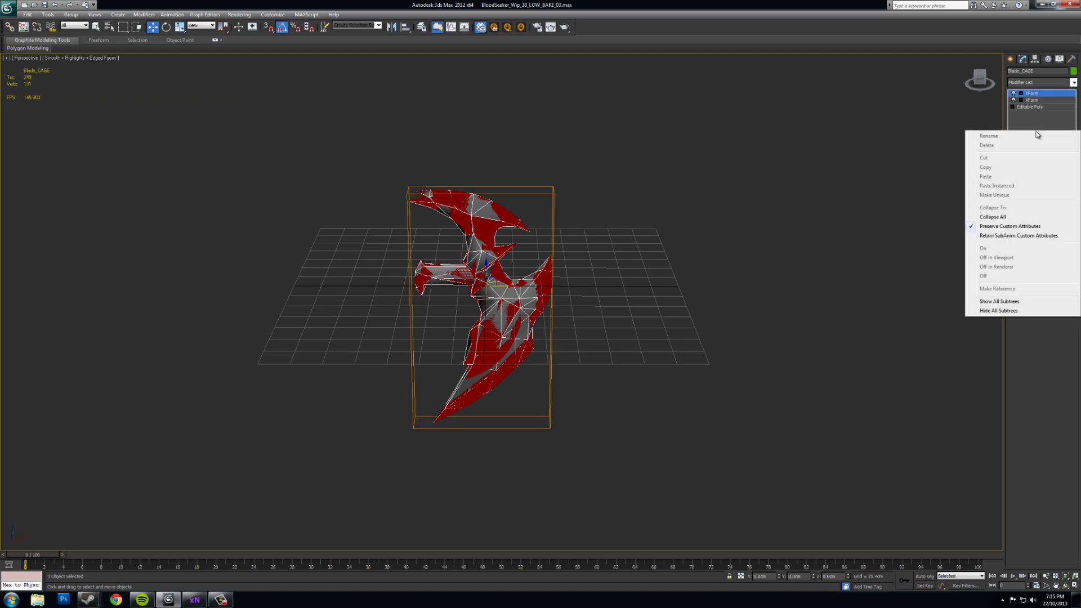
{"action": "right_click", "coordinate": [1037, 116]}
{"action": "left_click", "coordinate": [992, 201]}
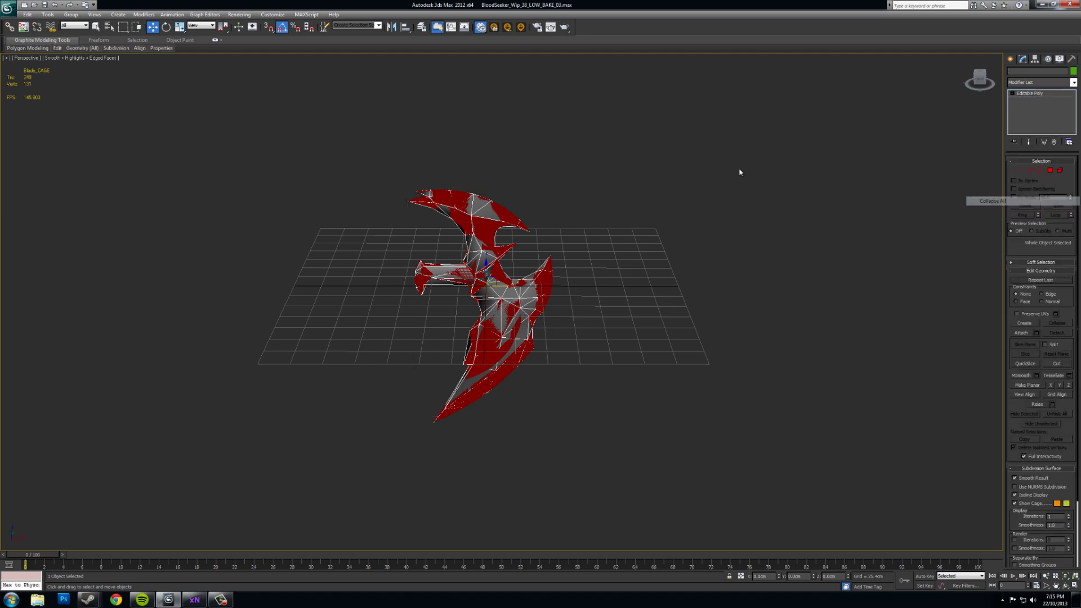
Add a Push modifier to Blade_CAGE.
{"action": "middle_click_drag", "start_coordinate": [661, 318], "coordinate": [608, 301], "text": "alt"}
{"action": "scroll", "coordinate": [629, 289], "scroll_direction": "up", "scroll_amount": 4}
{"action": "scroll", "coordinate": [608, 302], "scroll_direction": "down", "scroll_amount": 4}
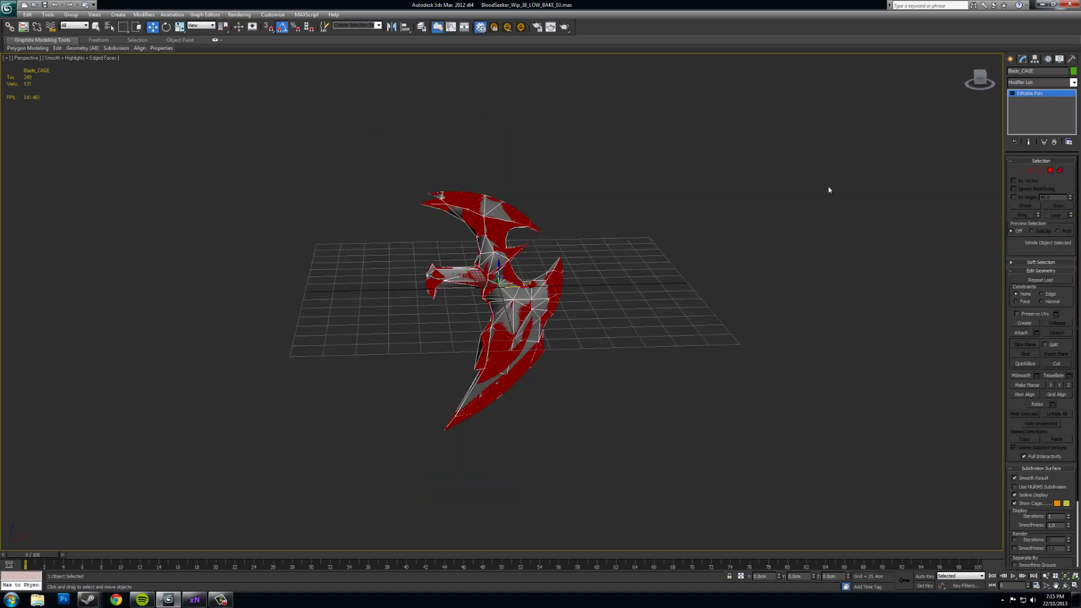
{"action": "left_click", "coordinate": [1073, 85]}
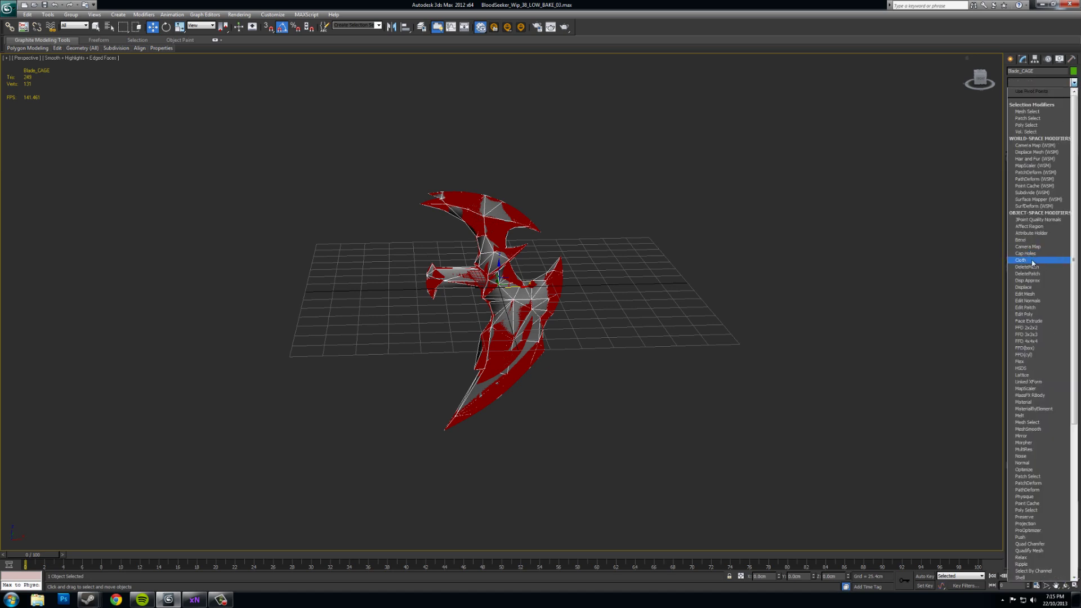
{"action": "scroll", "coordinate": [1032, 263], "scroll_direction": "up", "scroll_amount": 5}
{"action": "scroll", "coordinate": [1032, 263], "scroll_direction": "down", "scroll_amount": 6}
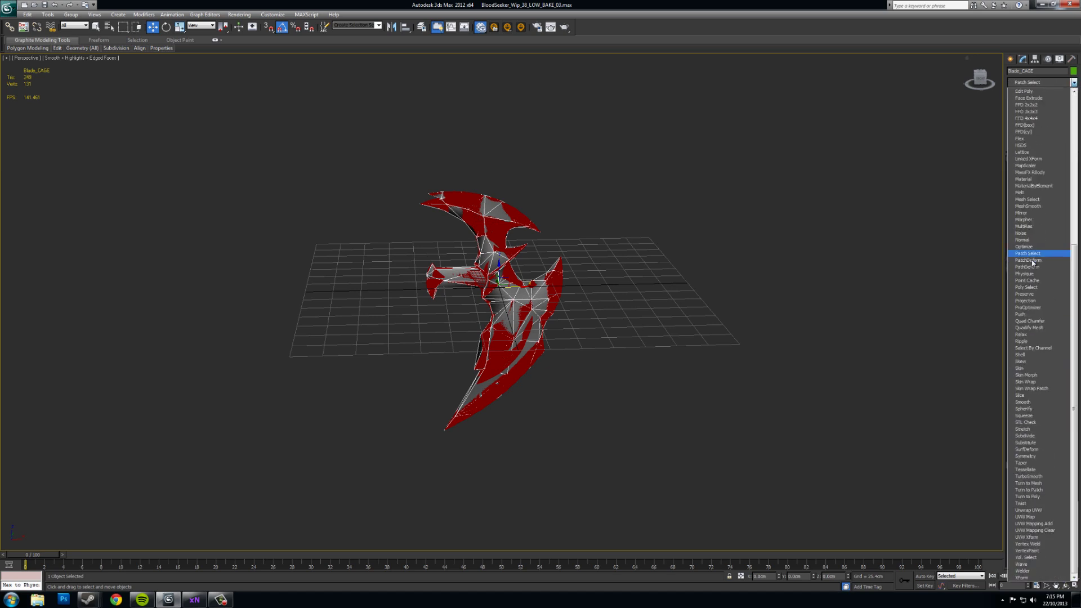
{"action": "left_click", "coordinate": [1026, 315]}
Hide the viewport grid and raise the Push value to about 3.16 cm so the cage encloses the high-poly blade.
{"action": "mouse_move", "coordinate": [680, 224]}
{"action": "middle_mouse_down"}
{"action": "mouse_move", "coordinate": [726, 232]}
{"action": "mouse_move", "coordinate": [711, 244]}
{"action": "mouse_move", "coordinate": [680, 239]}
{"action": "middle_mouse_up"}
{"action": "scroll", "coordinate": [715, 234], "scroll_direction": "up", "scroll_amount": 4}
{"action": "key", "text": "g"}
{"action": "scroll", "coordinate": [680, 238], "scroll_direction": "up", "scroll_amount": 4}
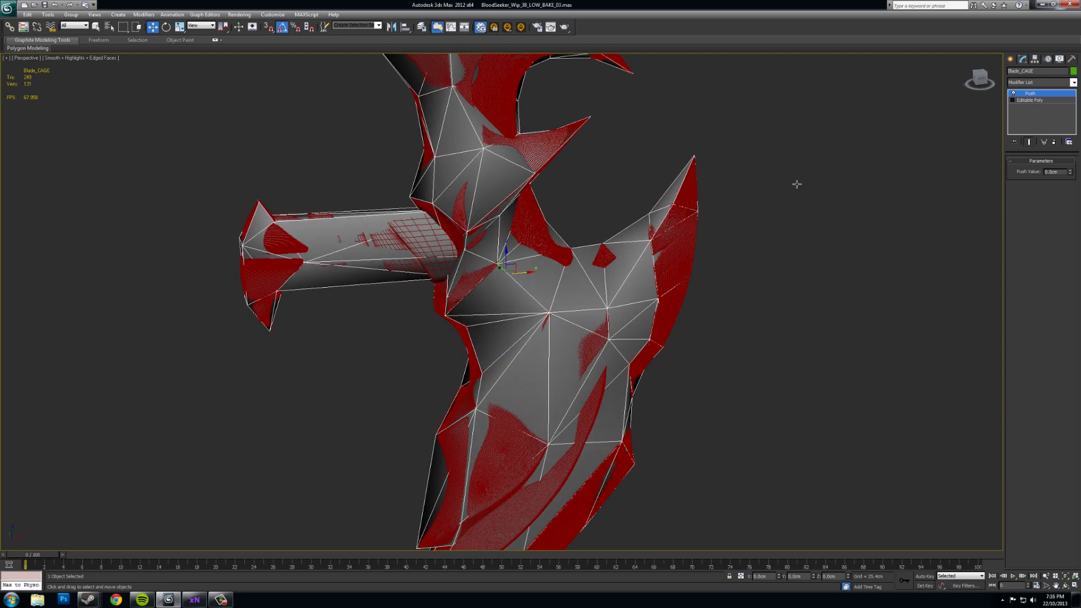
{"action": "left_click_drag", "start_coordinate": [1071, 174], "coordinate": [1065, 125]}
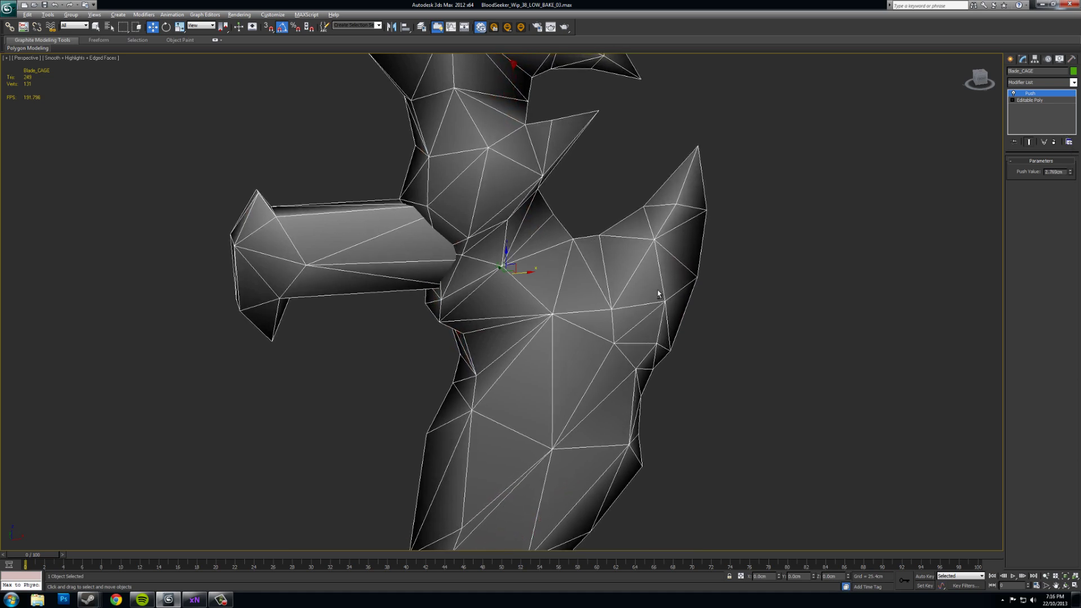
{"action": "middle_click_drag", "start_coordinate": [665, 290], "coordinate": [683, 237], "text": "alt"}
{"action": "scroll", "coordinate": [677, 271], "scroll_direction": "down", "scroll_amount": 4}
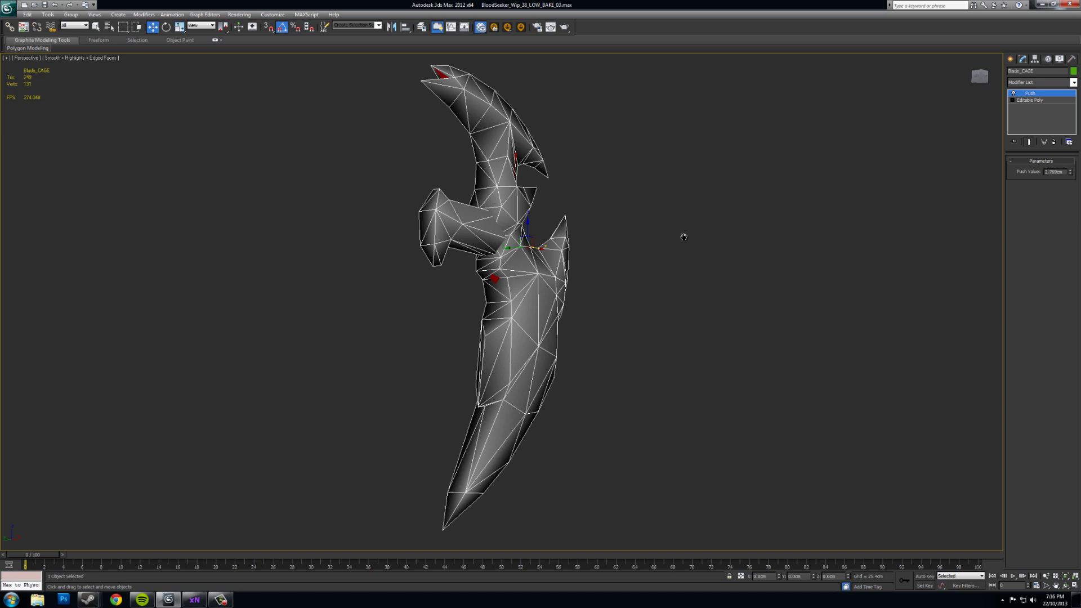
{"action": "middle_click_drag", "start_coordinate": [683, 237], "coordinate": [709, 239], "text": "alt"}
{"action": "left_click_drag", "start_coordinate": [1072, 173], "coordinate": [1070, 165]}
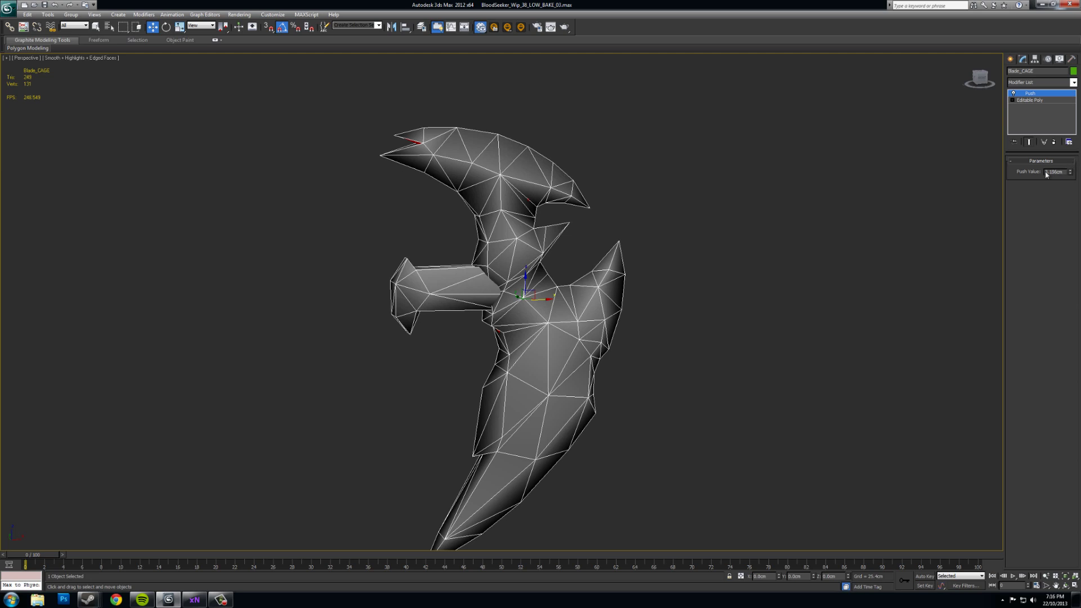
Inspect the pushed cage from all sides for high-poly areas still poking through, including the notch at the upper blade's tip.
{"action": "middle_click_drag", "start_coordinate": [645, 239], "coordinate": [610, 259]}
{"action": "scroll", "coordinate": [642, 264], "scroll_direction": "up", "scroll_amount": 6}
{"action": "scroll", "coordinate": [609, 259], "scroll_direction": "down", "scroll_amount": 4}
{"action": "middle_click_drag", "start_coordinate": [609, 396], "coordinate": [595, 133]}
{"action": "middle_click_drag", "start_coordinate": [706, 240], "coordinate": [675, 223], "text": "alt"}
{"action": "middle_click_drag", "start_coordinate": [591, 297], "coordinate": [593, 189]}
{"action": "middle_click_drag", "start_coordinate": [645, 151], "coordinate": [641, 286]}
{"action": "scroll", "coordinate": [642, 286], "scroll_direction": "down", "scroll_amount": 3}
{"action": "middle_click_drag", "start_coordinate": [515, 336], "coordinate": [466, 344], "text": "alt"}
{"action": "scroll", "coordinate": [487, 337], "scroll_direction": "up", "scroll_amount": 3}
{"action": "scroll", "coordinate": [483, 354], "scroll_direction": "up", "scroll_amount": 4}
{"action": "middle_click_drag", "start_coordinate": [555, 391], "coordinate": [490, 342]}
{"action": "scroll", "coordinate": [525, 358], "scroll_direction": "up", "scroll_amount": 4}
{"action": "scroll", "coordinate": [513, 316], "scroll_direction": "up", "scroll_amount": 3}
{"action": "scroll", "coordinate": [502, 329], "scroll_direction": "down", "scroll_amount": 4}
{"action": "scroll", "coordinate": [534, 375], "scroll_direction": "down", "scroll_amount": 3}
{"action": "scroll", "coordinate": [506, 333], "scroll_direction": "up", "scroll_amount": 2}
{"action": "middle_click_drag", "start_coordinate": [572, 306], "coordinate": [560, 306]}
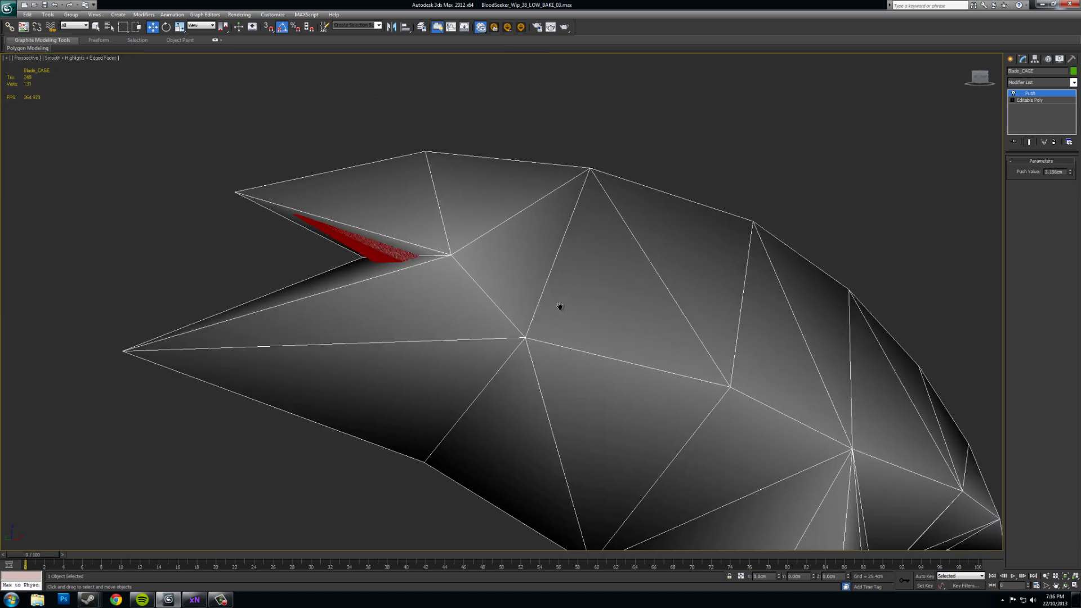
Add an Edit Poly modifier above Push on Blade_CAGE and switch to vertex editing.
{"action": "scroll", "coordinate": [575, 359], "scroll_direction": "down", "scroll_amount": 4}
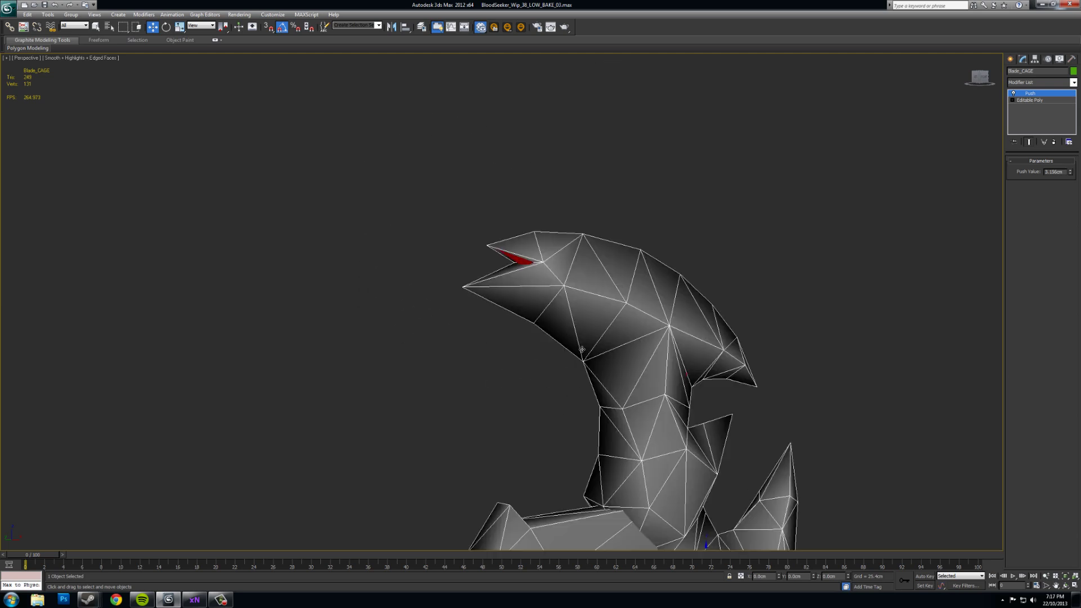
{"action": "middle_click_drag", "start_coordinate": [598, 362], "coordinate": [524, 354], "text": "alt"}
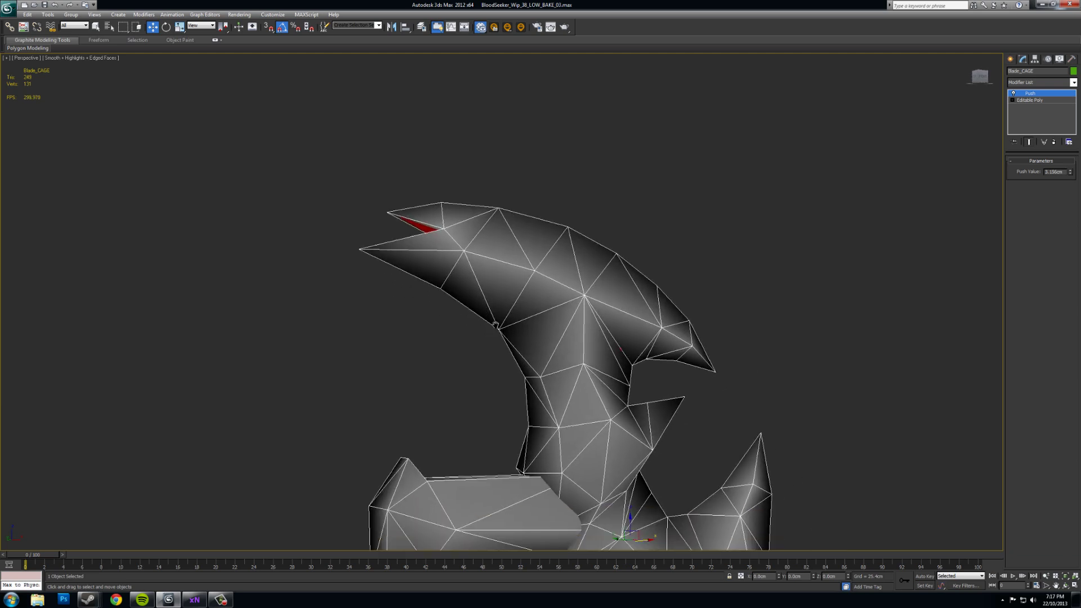
{"action": "middle_click_drag", "start_coordinate": [494, 324], "coordinate": [504, 273]}
{"action": "scroll", "coordinate": [487, 321], "scroll_direction": "down", "scroll_amount": 3}
{"action": "middle_click_drag", "start_coordinate": [505, 259], "coordinate": [514, 313]}
{"action": "scroll", "coordinate": [514, 312], "scroll_direction": "up", "scroll_amount": 3}
{"action": "middle_click_drag", "start_coordinate": [672, 203], "coordinate": [683, 158]}
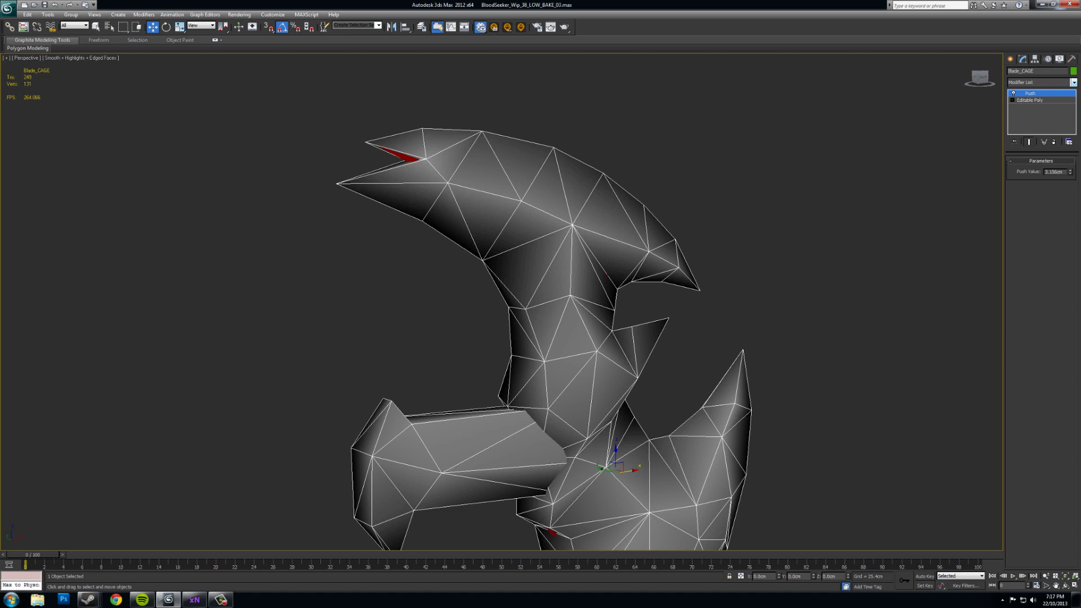
{"action": "left_click", "coordinate": [1074, 82]}
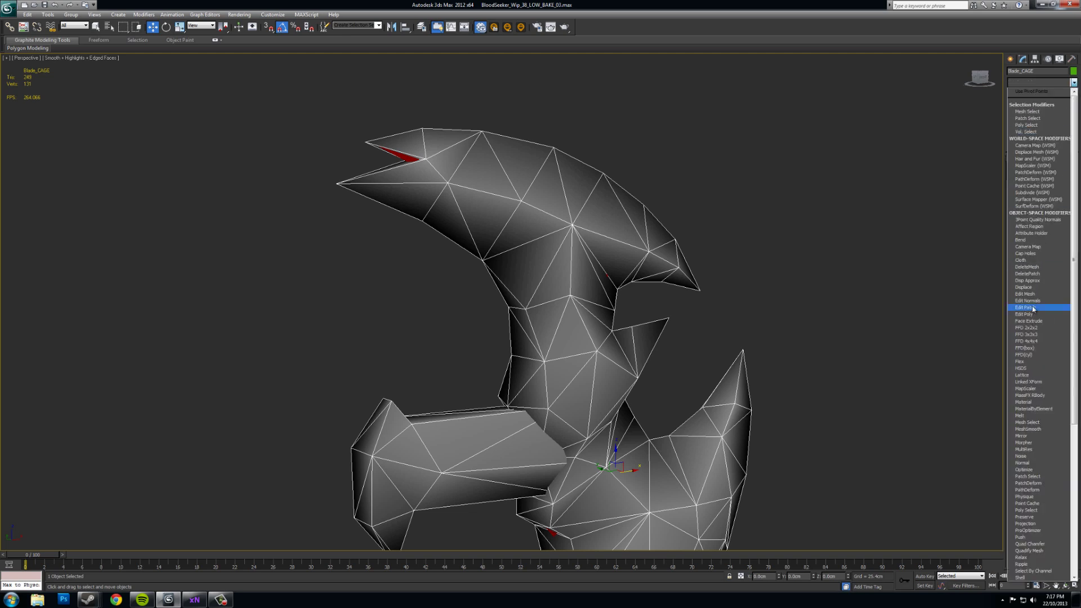
{"action": "left_click", "coordinate": [1042, 314]}
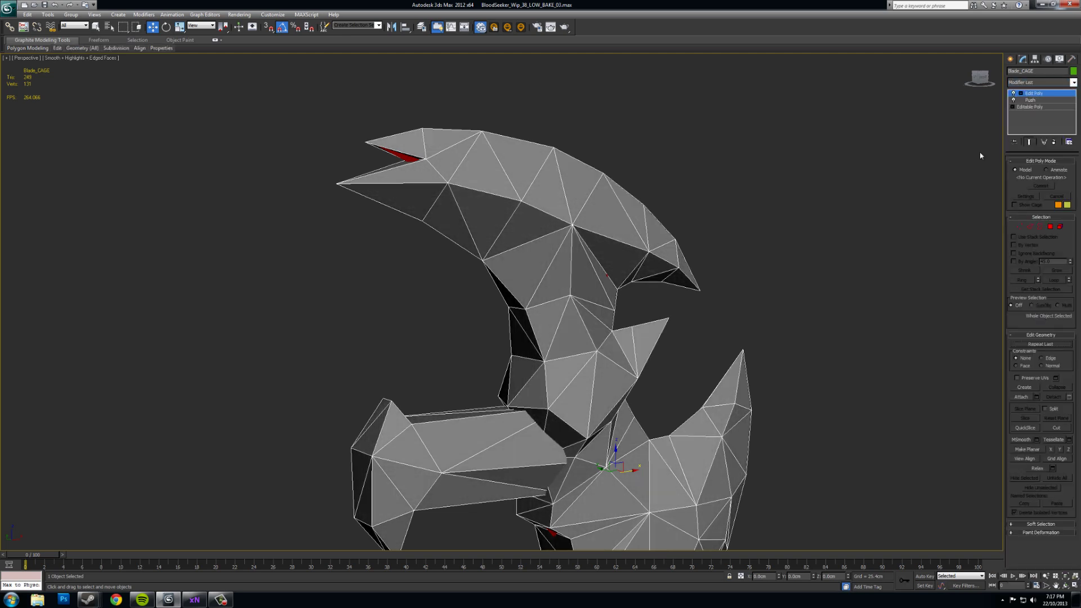
{"action": "left_click", "coordinate": [1018, 226]}
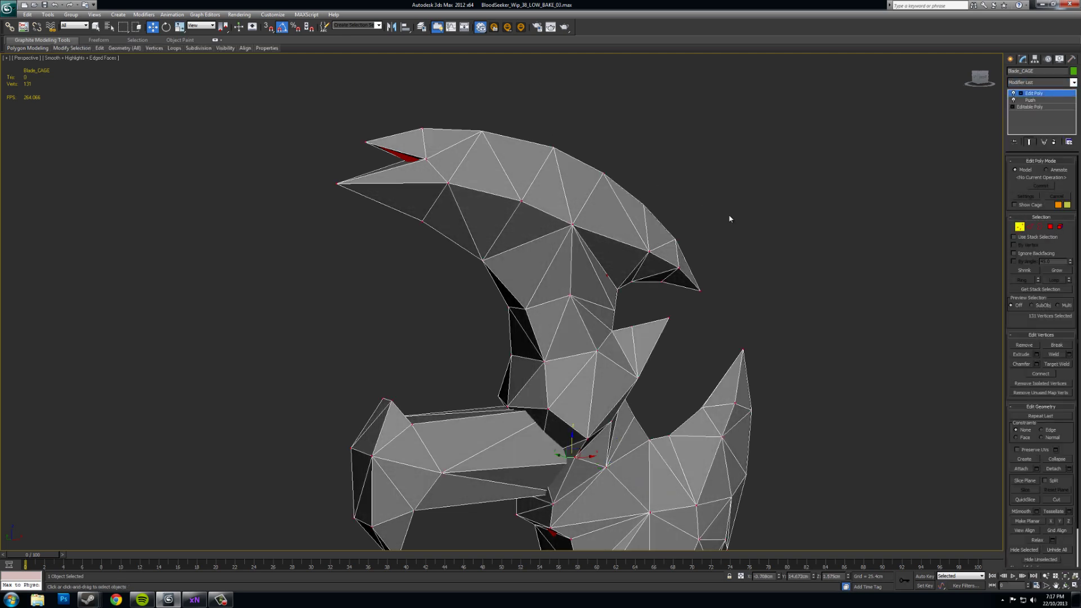
Select the two vertices at the notch of the upper blade's tip, reposition them to cover the exposed high-poly mesh, and leave vertex editing.
{"action": "left_click_drag", "start_coordinate": [804, 194], "coordinate": [768, 264]}
{"action": "middle_click_drag", "start_coordinate": [779, 280], "coordinate": [792, 298]}
{"action": "middle_click_drag", "start_coordinate": [610, 217], "coordinate": [601, 239]}
{"action": "scroll", "coordinate": [601, 238], "scroll_direction": "up", "scroll_amount": 4}
{"action": "scroll", "coordinate": [601, 238], "scroll_direction": "down", "scroll_amount": 5}
{"action": "middle_click_drag", "start_coordinate": [569, 301], "coordinate": [561, 295], "text": "alt"}
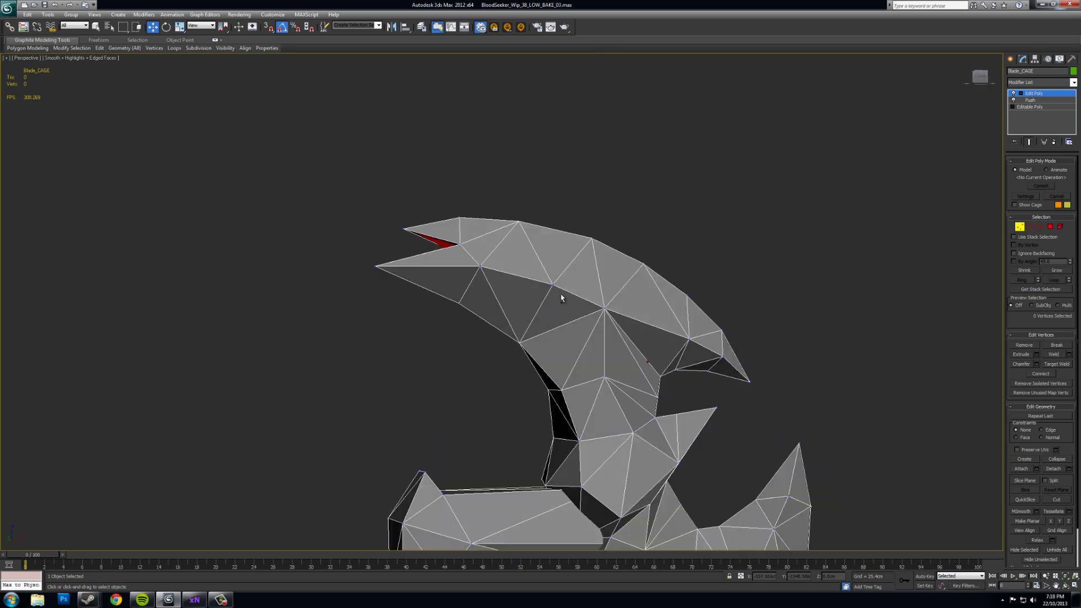
{"action": "left_click", "coordinate": [459, 246]}
{"action": "middle_click_drag", "start_coordinate": [508, 287], "coordinate": [458, 247], "text": "alt"}
{"action": "left_click", "coordinate": [431, 236], "text": "ctrl"}
{"action": "scroll", "coordinate": [451, 284], "scroll_direction": "up", "scroll_amount": 5}
{"action": "mouse_move", "coordinate": [424, 182]}
{"action": "left_mouse_down"}
{"action": "mouse_move", "coordinate": [422, 204]}
{"action": "mouse_move", "coordinate": [440, 226]}
{"action": "mouse_move", "coordinate": [413, 199]}
{"action": "left_mouse_up"}
{"action": "mouse_move", "coordinate": [347, 201]}
{"action": "middle_mouse_down", "text": "alt"}
{"action": "mouse_move", "coordinate": [433, 196]}
{"action": "mouse_move", "coordinate": [362, 208]}
{"action": "middle_mouse_up", "text": "alt"}
{"action": "scroll", "coordinate": [356, 207], "scroll_direction": "down", "scroll_amount": 4}
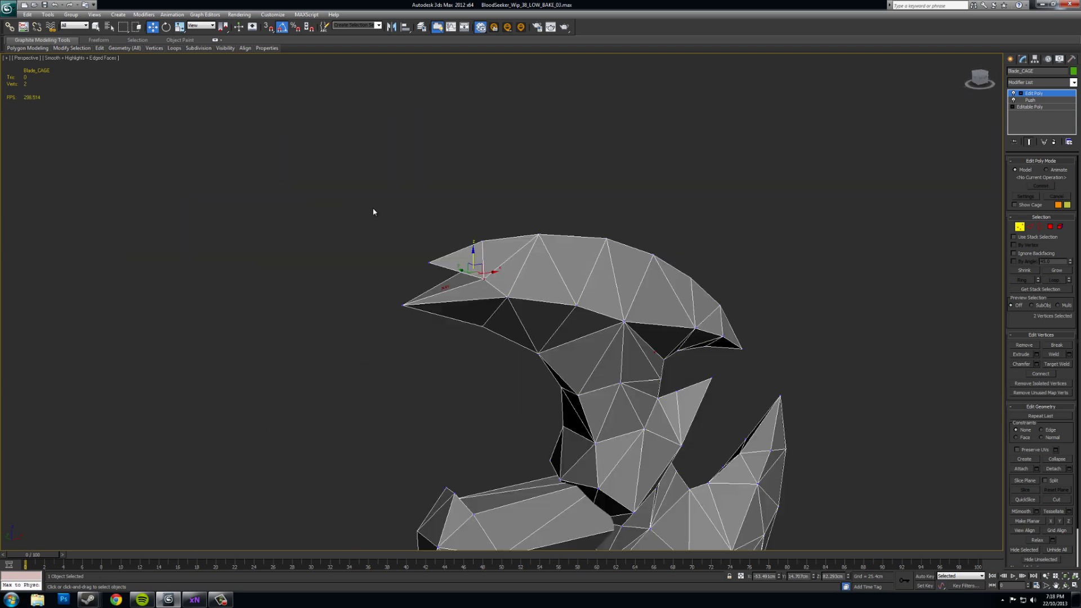
{"action": "middle_click_drag", "start_coordinate": [551, 313], "coordinate": [548, 220]}
{"action": "scroll", "coordinate": [475, 255], "scroll_direction": "down", "scroll_amount": 4}
{"action": "left_click", "coordinate": [1019, 227]}
{"action": "middle_click_drag", "start_coordinate": [659, 236], "coordinate": [744, 237]}
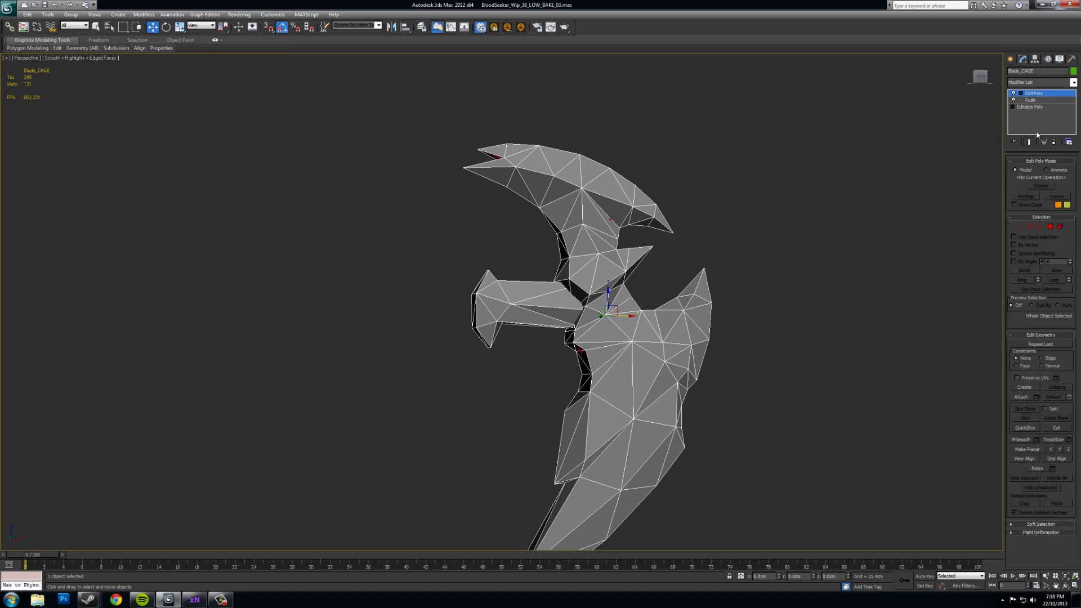
Reset the XForm of the adjusted Blade_CAGE and collapse its entire modifier stack.
{"action": "left_click", "coordinate": [1071, 61]}
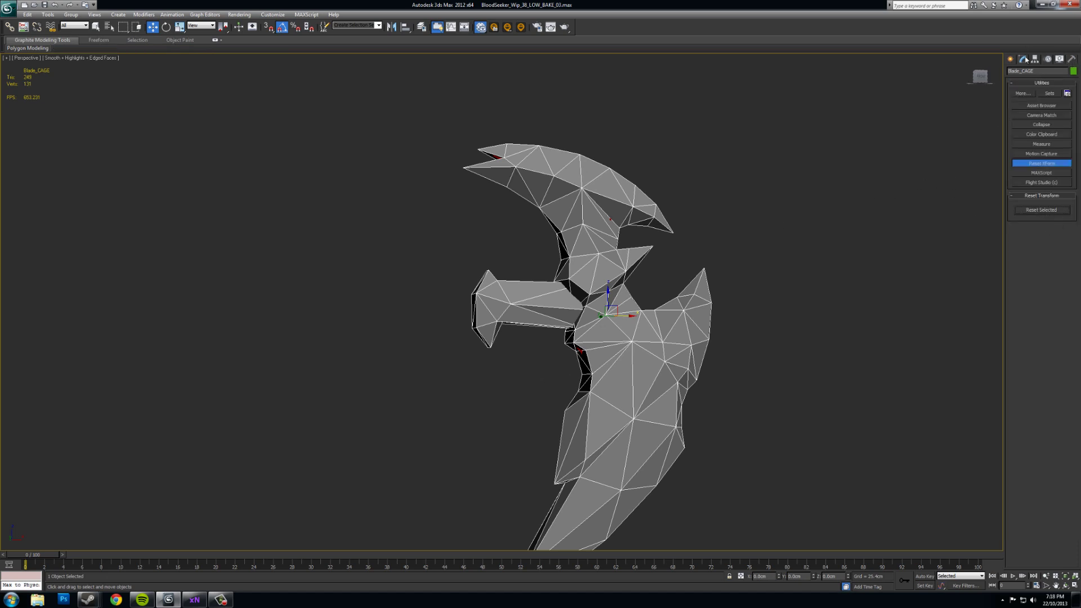
{"action": "left_click", "coordinate": [1041, 210]}
{"action": "right_click", "coordinate": [1030, 123]}
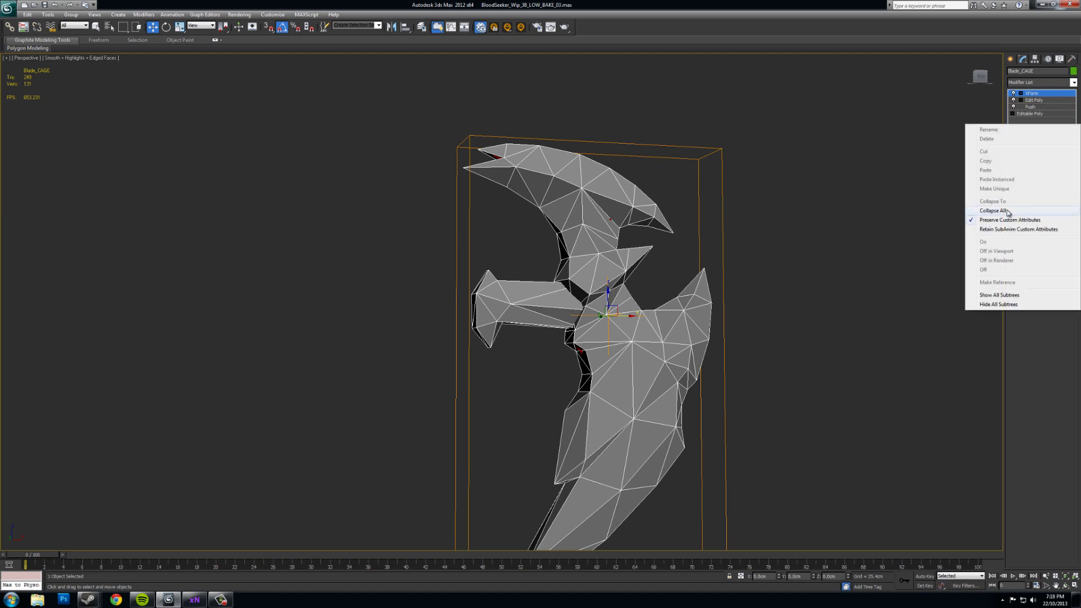
{"action": "left_click", "coordinate": [992, 210]}
{"action": "key", "text": "z"}
{"action": "mouse_move", "coordinate": [626, 276]}
{"action": "middle_mouse_down", "text": "alt"}
{"action": "mouse_move", "coordinate": [614, 286]}
{"action": "mouse_move", "coordinate": [597, 279]}
{"action": "mouse_move", "coordinate": [623, 285]}
{"action": "middle_mouse_up", "text": "alt"}
{"action": "scroll", "coordinate": [614, 287], "scroll_direction": "down", "scroll_amount": 5}
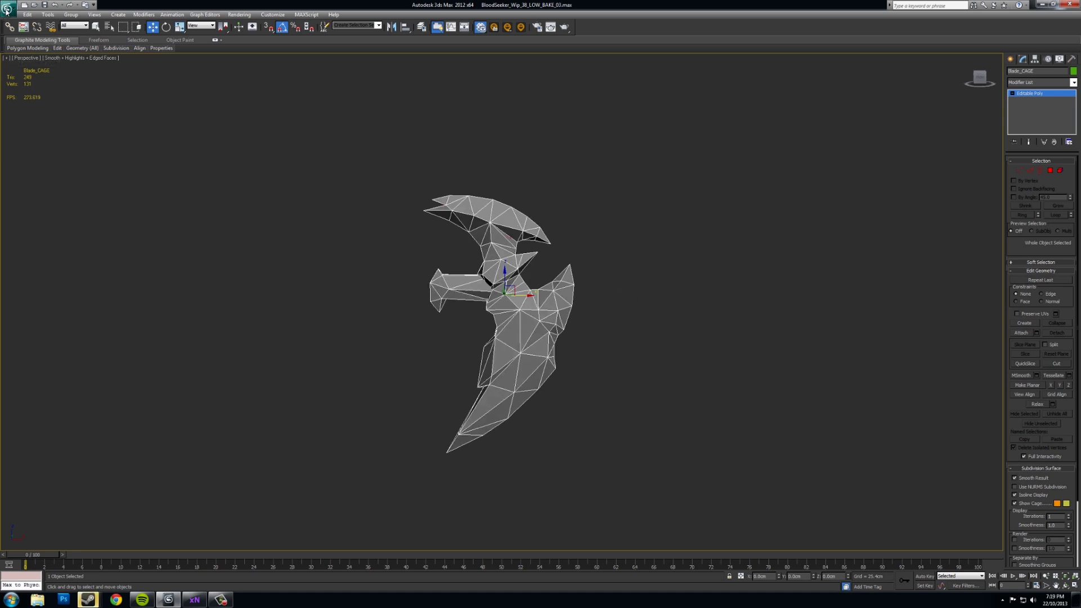
Export only the selected Blade_CAGE as an OBJ, replacing Bloodseeker_CAGE_01.obj in the Tutorial folder.
{"action": "left_click", "coordinate": [7, 8]}
{"action": "mouse_move", "coordinate": [38, 140]}
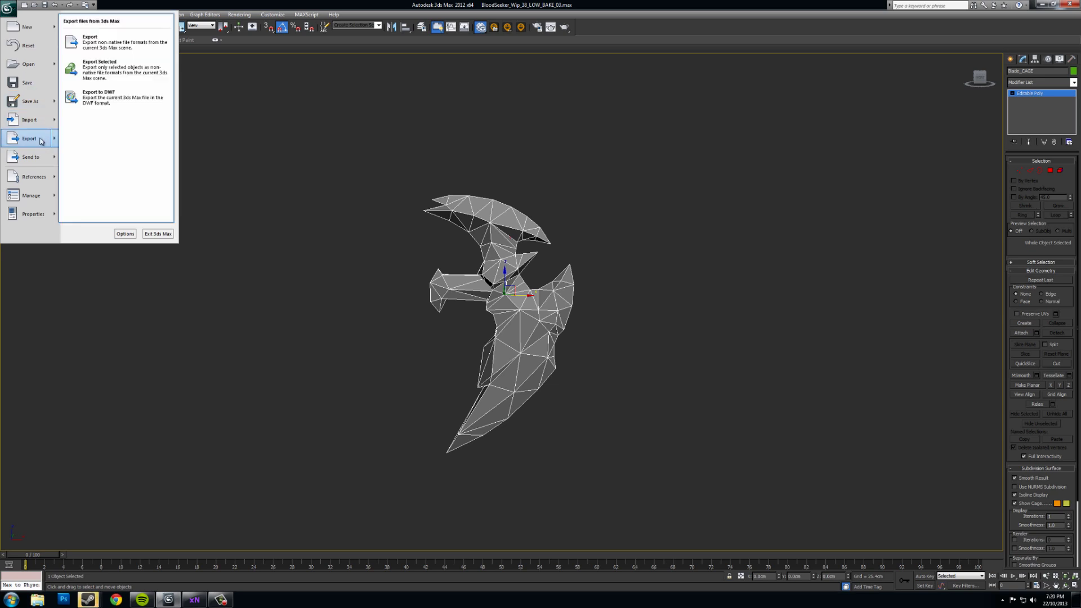
{"action": "left_click", "coordinate": [116, 71]}
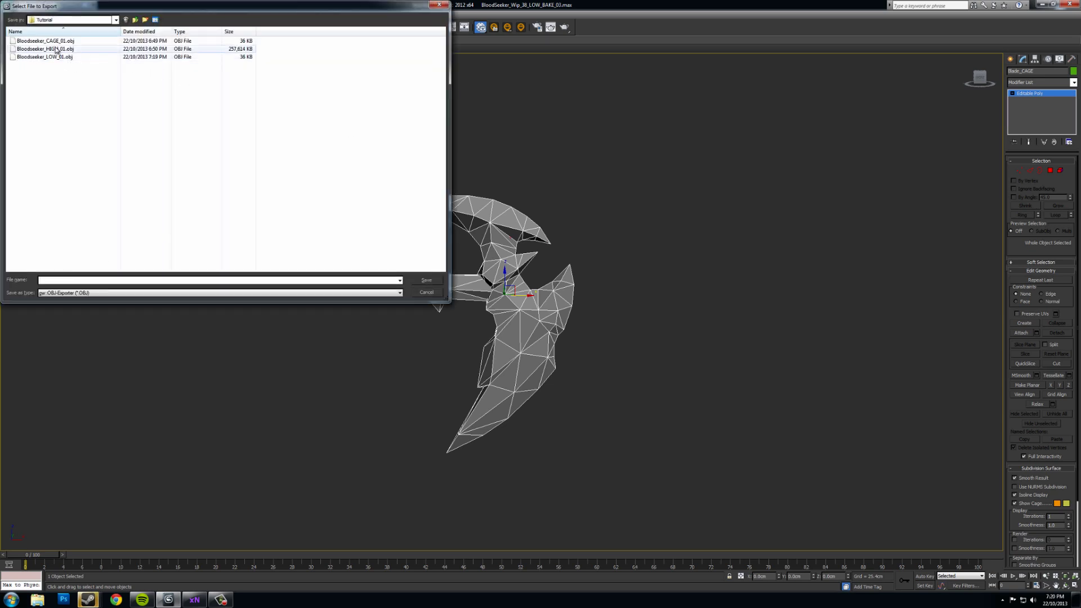
{"action": "left_click", "coordinate": [53, 41]}
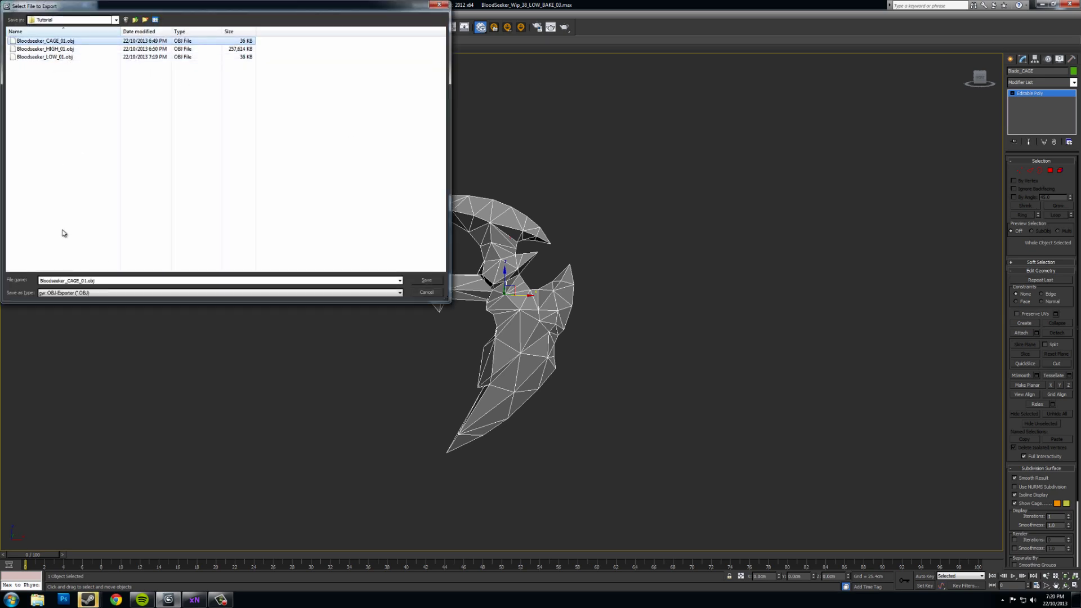
{"action": "left_click", "coordinate": [430, 280]}
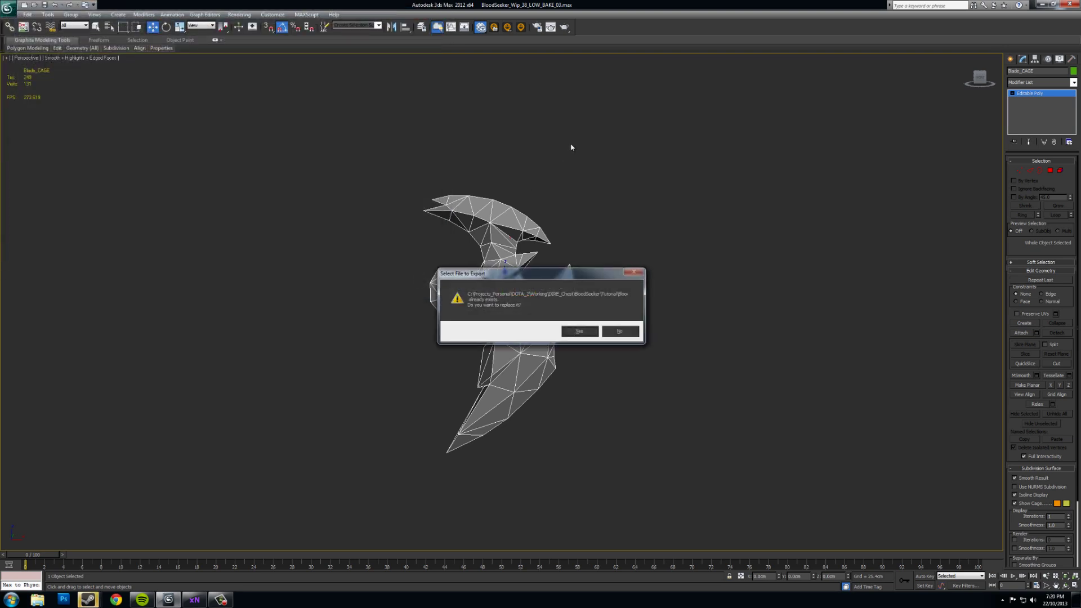
{"action": "left_click", "coordinate": [578, 333]}
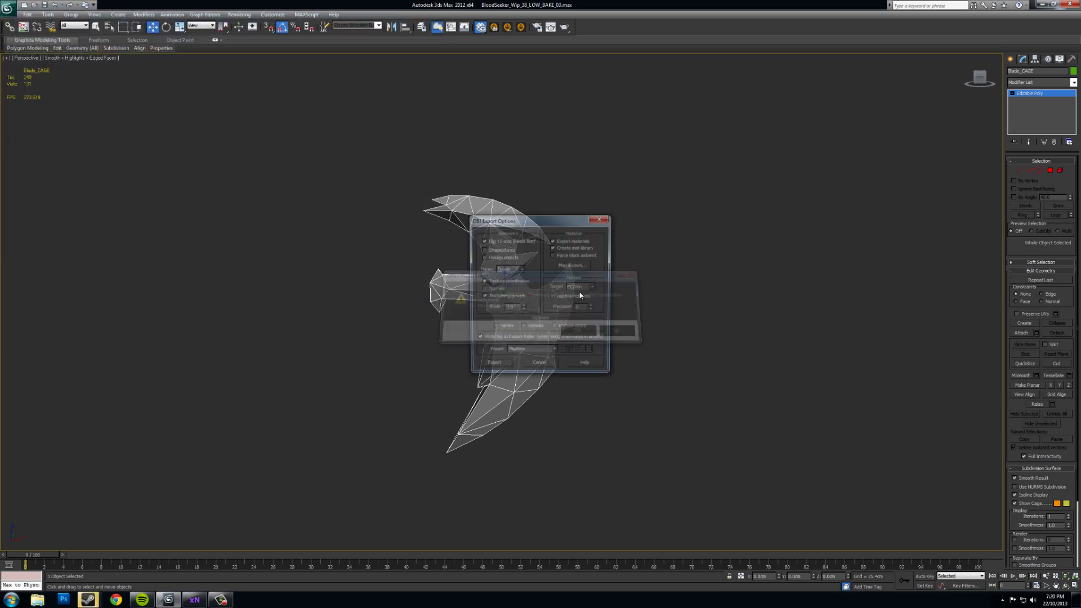
Export the cage OBJ with normals and triangle faces, without materials, a material library or texture coordinates.
{"action": "left_click", "coordinate": [569, 248]}
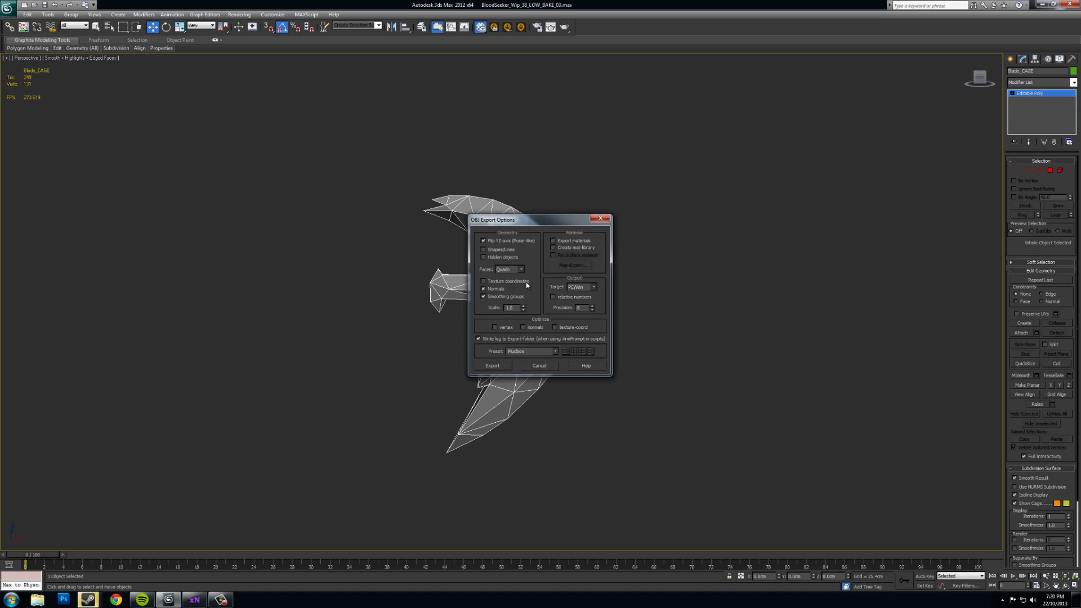
{"action": "left_click", "coordinate": [522, 268]}
{"action": "left_click", "coordinate": [512, 277]}
{"action": "left_click", "coordinate": [493, 366]}
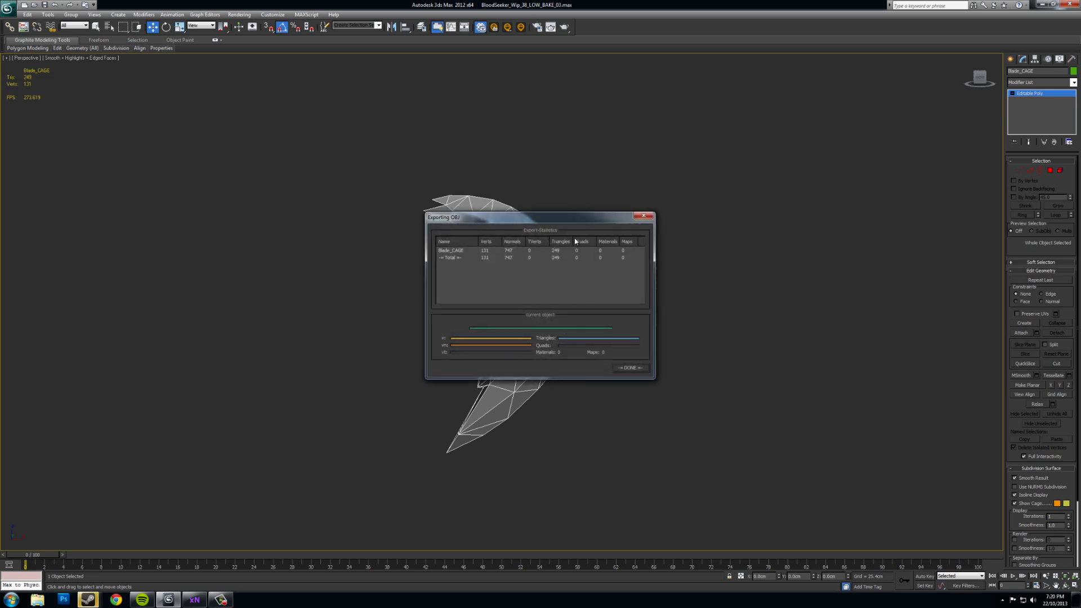
{"action": "left_click", "coordinate": [629, 368]}
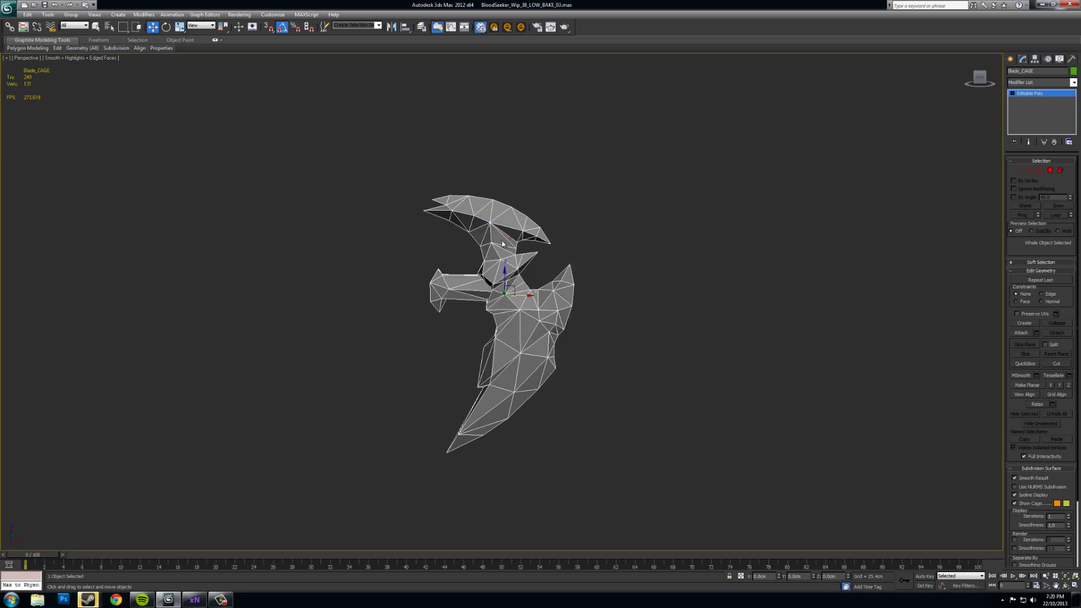
Hide Blade_CAGE and select Blade_LOW.
{"action": "right_click", "coordinate": [500, 239]}
{"action": "left_click", "coordinate": [525, 215]}
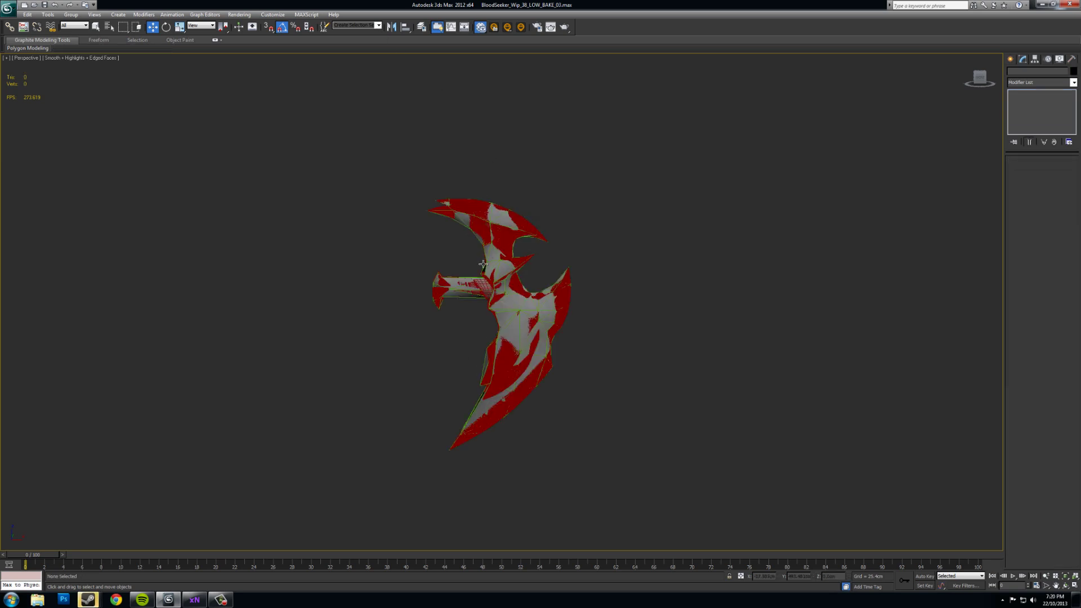
{"action": "left_click", "coordinate": [474, 241]}
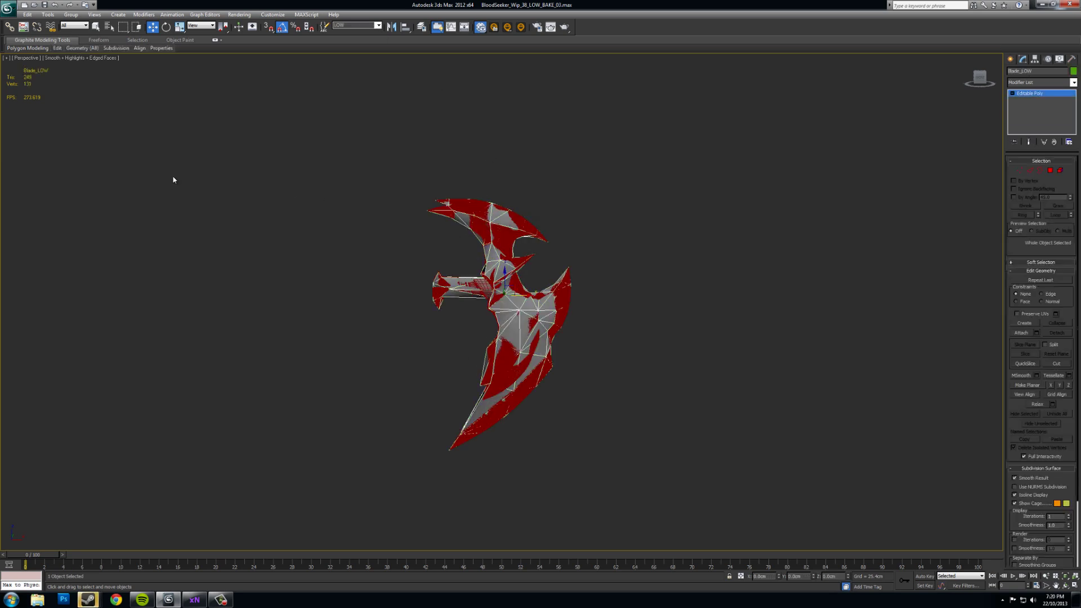
Export only the selected Blade_LOW as an OBJ, replacing Bloodseeker_LOW_01.obj.
{"action": "left_click", "coordinate": [8, 7]}
{"action": "mouse_move", "coordinate": [28, 137]}
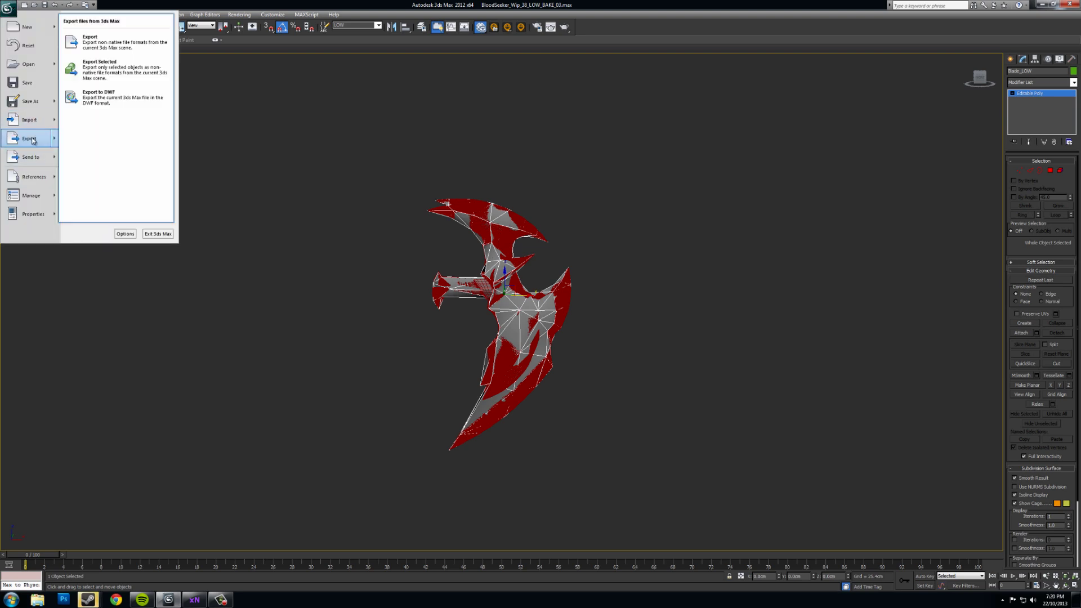
{"action": "left_click", "coordinate": [110, 62]}
{"action": "left_click", "coordinate": [47, 57]}
{"action": "left_click", "coordinate": [431, 283]}
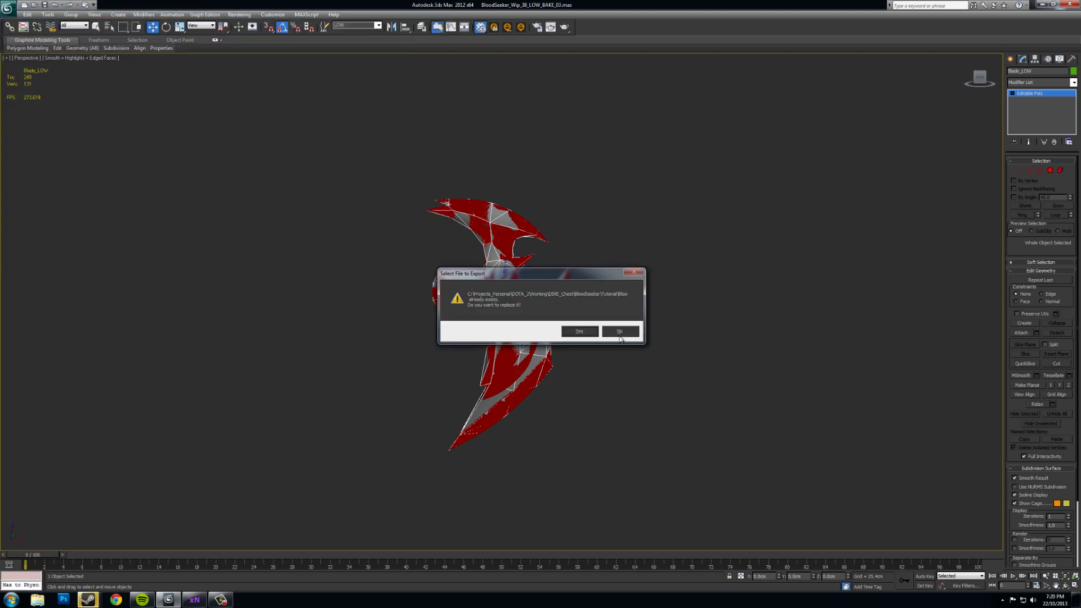
{"action": "left_click", "coordinate": [585, 332]}
Export the low-poly OBJ with texture coordinates, normals and triangle faces, turning off materials and the material library.
{"action": "left_click", "coordinate": [553, 240]}
{"action": "left_click", "coordinate": [570, 248]}
{"action": "left_click", "coordinate": [496, 288]}
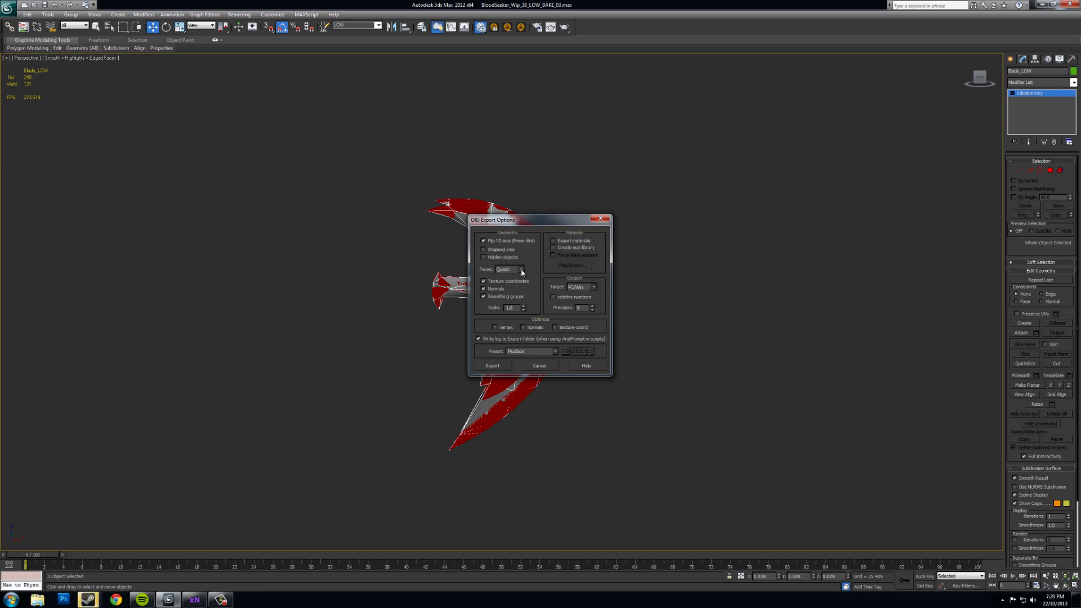
{"action": "left_click", "coordinate": [521, 269]}
{"action": "left_click", "coordinate": [502, 276]}
{"action": "left_click", "coordinate": [493, 366]}
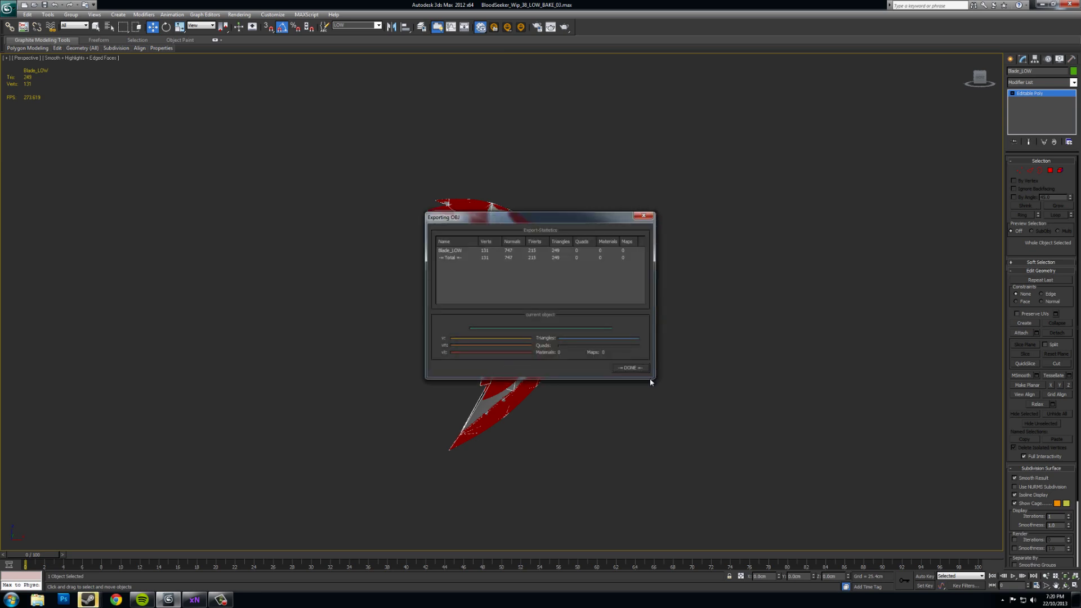
{"action": "left_click", "coordinate": [628, 367]}
Hide Blade_LOW and select all the high-poly blade and handle objects.
{"action": "right_click", "coordinate": [504, 268]}
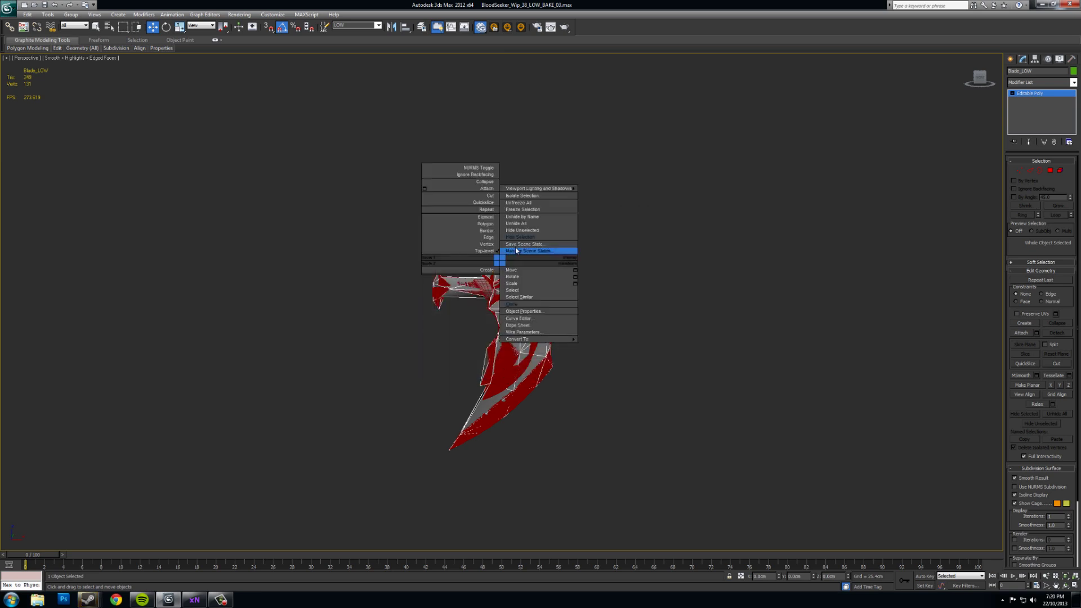
{"action": "left_click", "coordinate": [535, 235]}
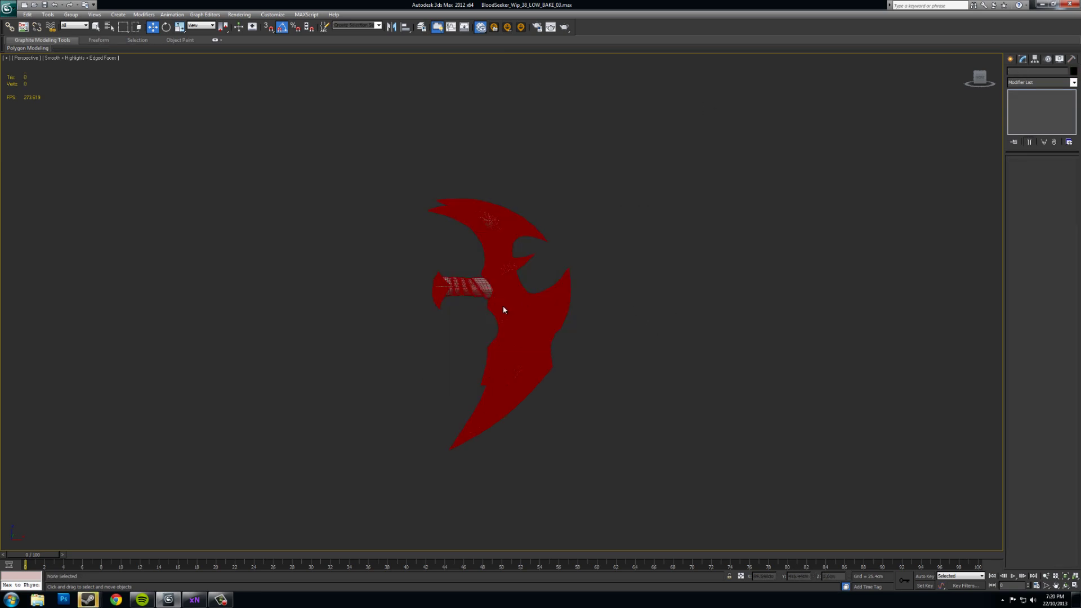
{"action": "left_click", "coordinate": [490, 282]}
{"action": "left_click_drag", "start_coordinate": [610, 136], "coordinate": [362, 444]}
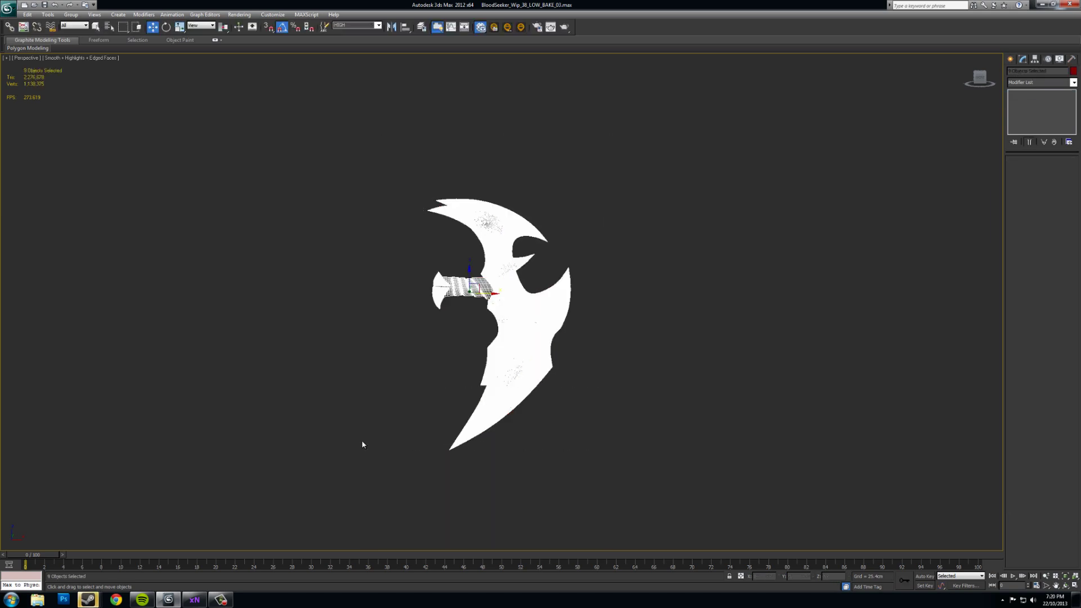
Export only the selected high-poly objects as an OBJ, replacing Bloodseeker_HIGH_01.obj.
{"action": "left_click", "coordinate": [8, 7]}
{"action": "mouse_move", "coordinate": [25, 143]}
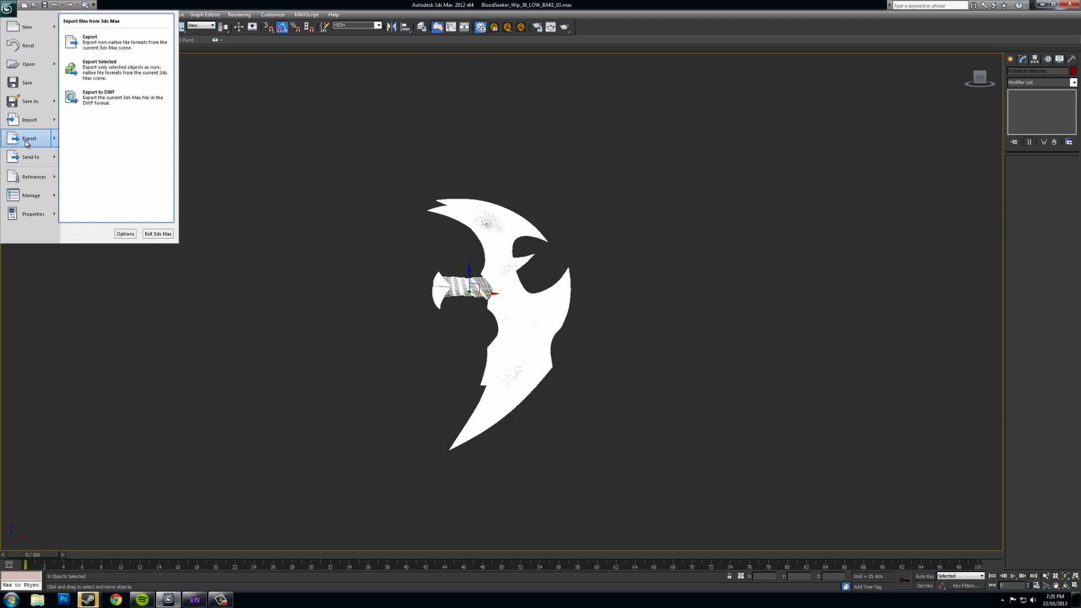
{"action": "left_click", "coordinate": [99, 70]}
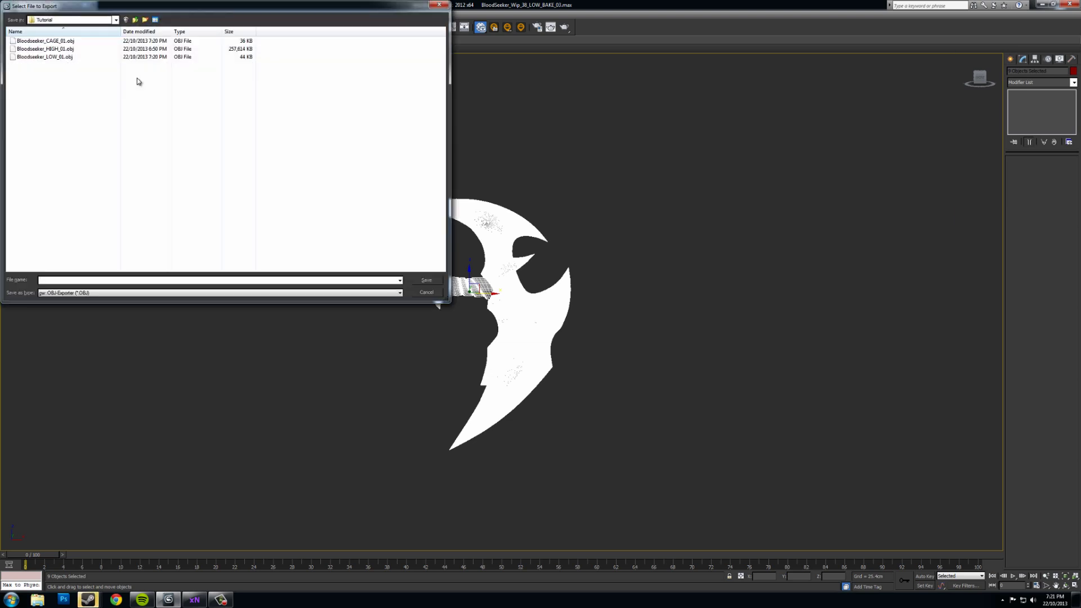
{"action": "left_click", "coordinate": [45, 49]}
{"action": "left_click", "coordinate": [432, 281]}
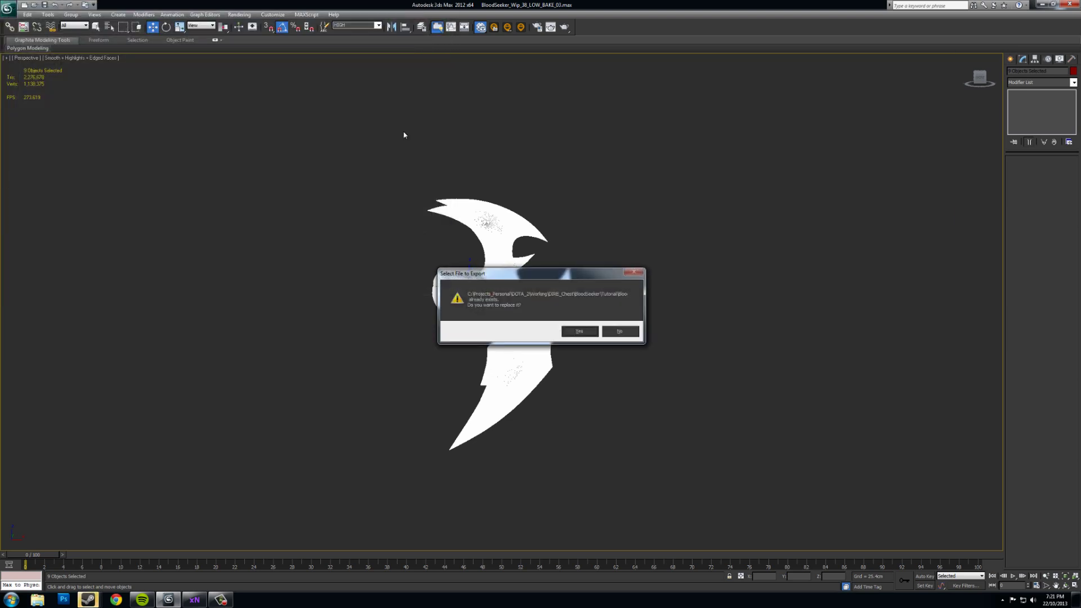
{"action": "left_click", "coordinate": [580, 331]}
Export the high-poly OBJ with quad faces and normals, without texture coordinates, materials or a material library.
{"action": "left_click", "coordinate": [568, 248]}
{"action": "left_click", "coordinate": [496, 288]}
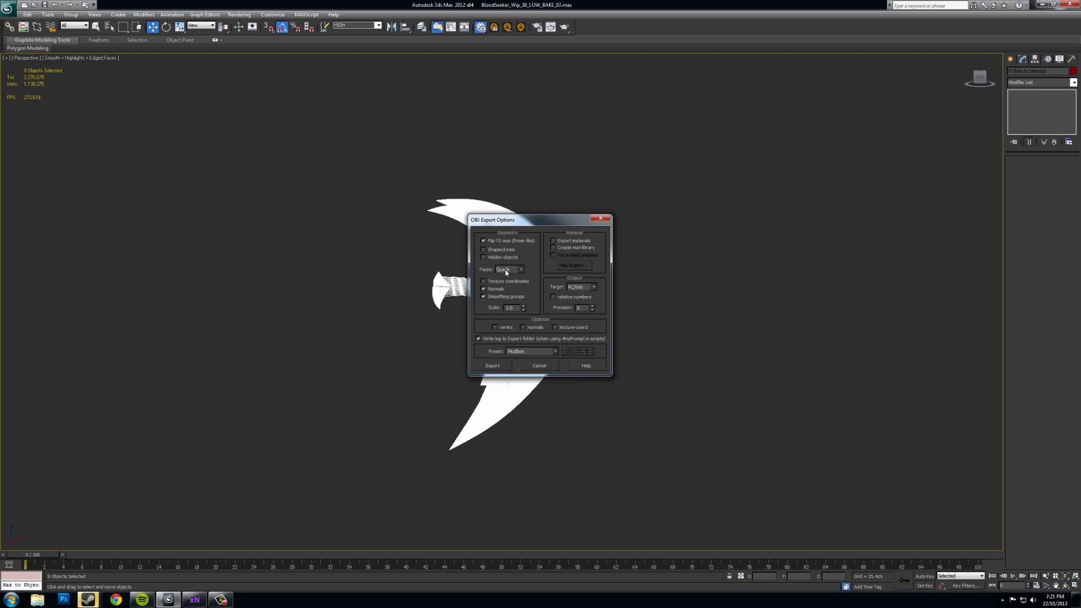
{"action": "left_click", "coordinate": [494, 366]}
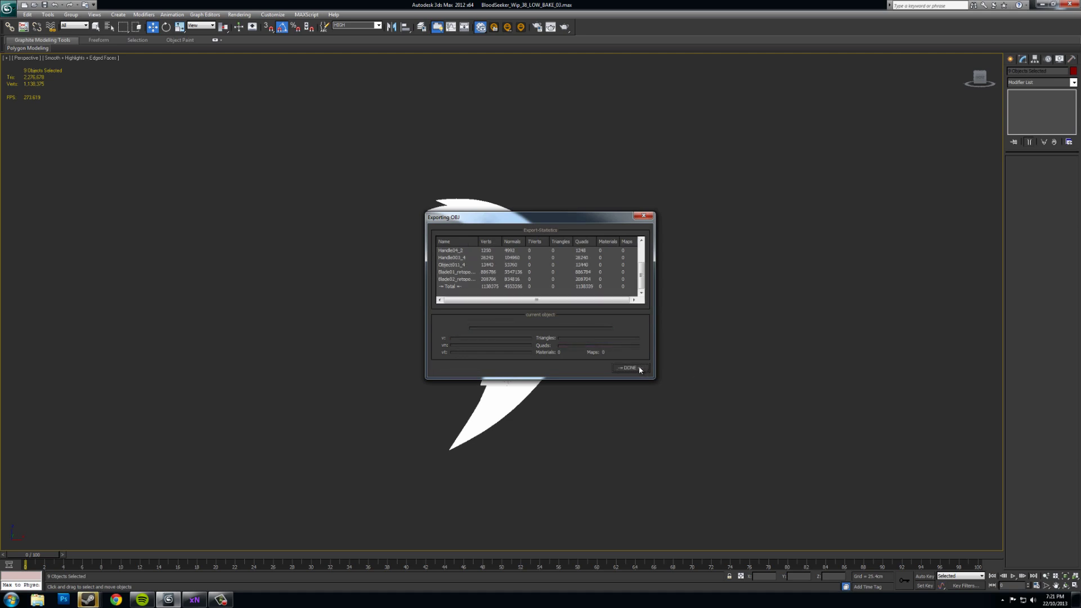
{"action": "left_click", "coordinate": [633, 367]}
Deselect the high-poly objects and switch to xNormal.
{"action": "left_click", "coordinate": [610, 357]}
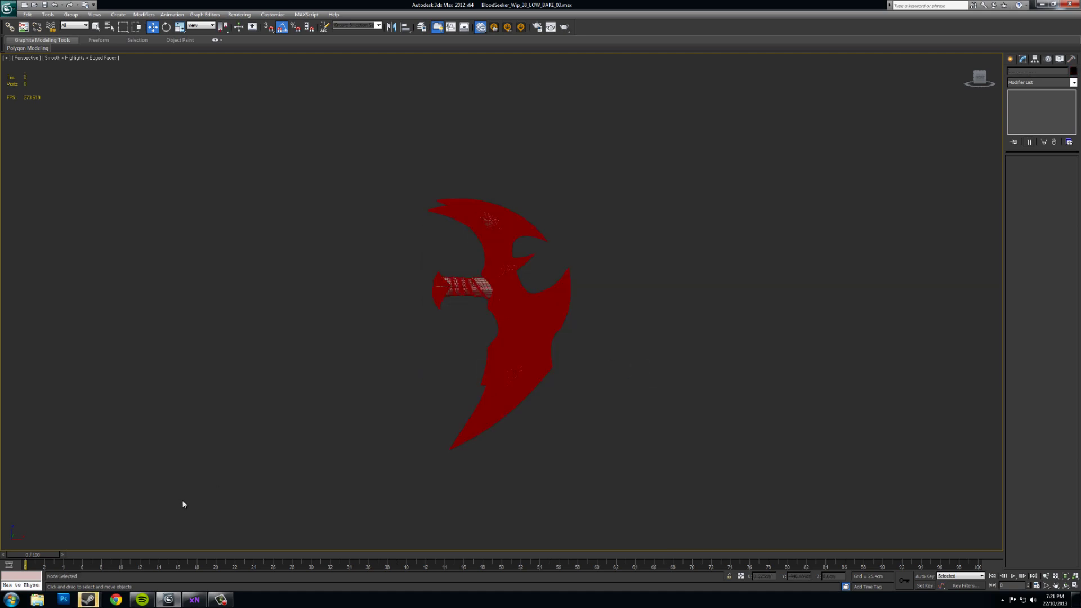
{"action": "left_click", "coordinate": [195, 599]}
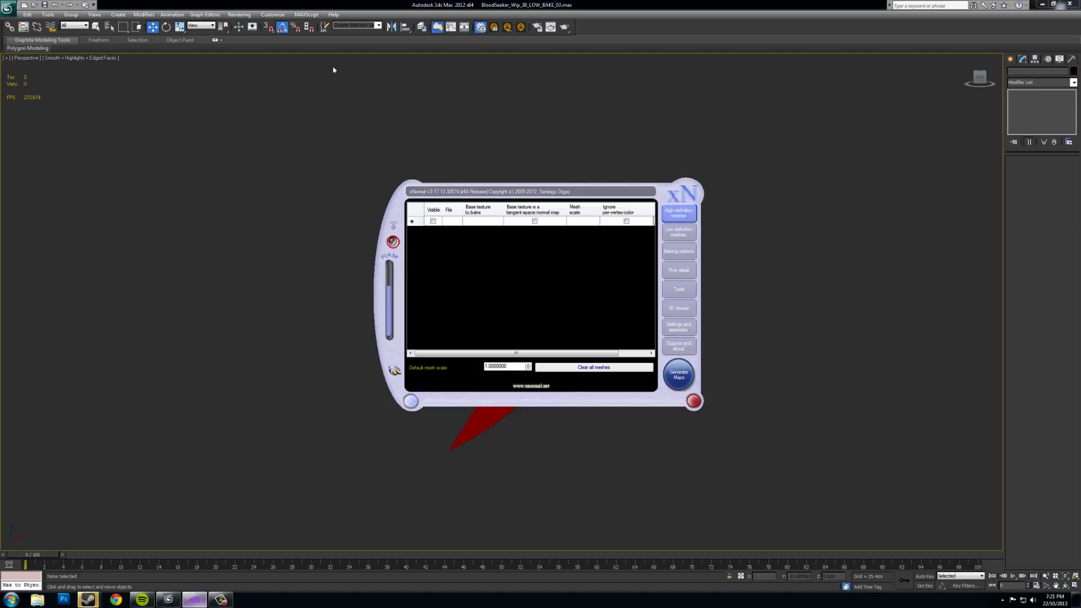
Add Bloodseeker_HIGH_01.obj from the Tutorial folder to the high definition meshes.
{"action": "left_click", "coordinate": [679, 216]}
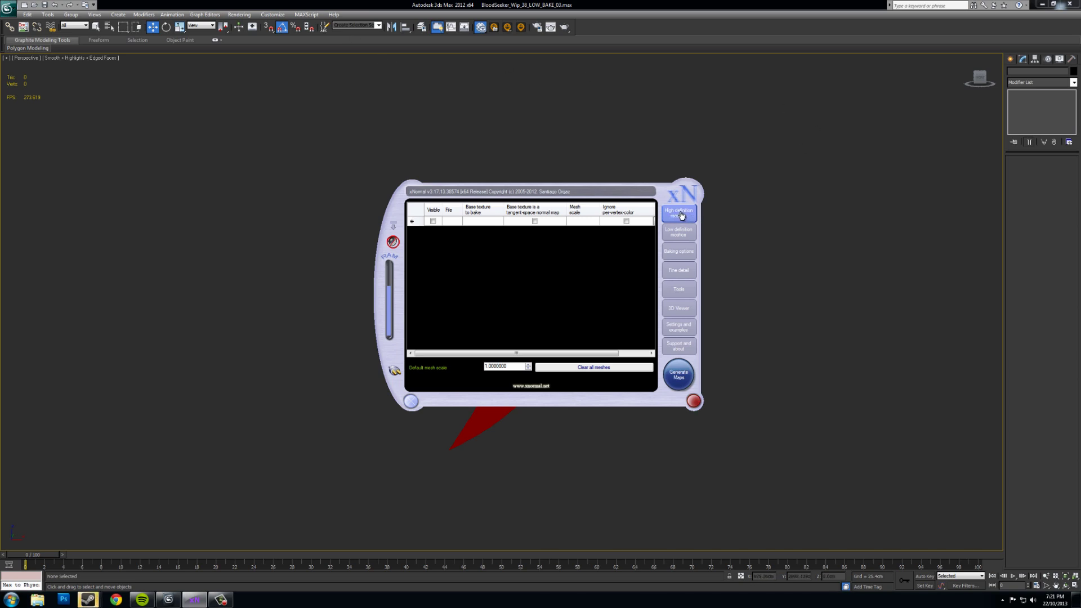
{"action": "right_click", "coordinate": [482, 224]}
{"action": "left_click", "coordinate": [497, 228]}
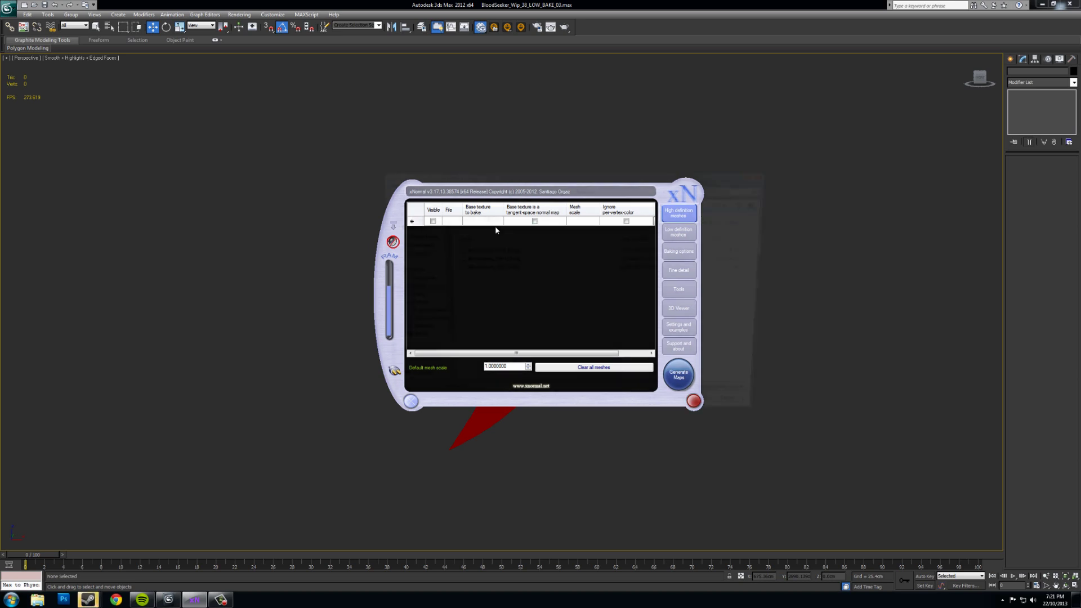
{"action": "left_click", "coordinate": [500, 260]}
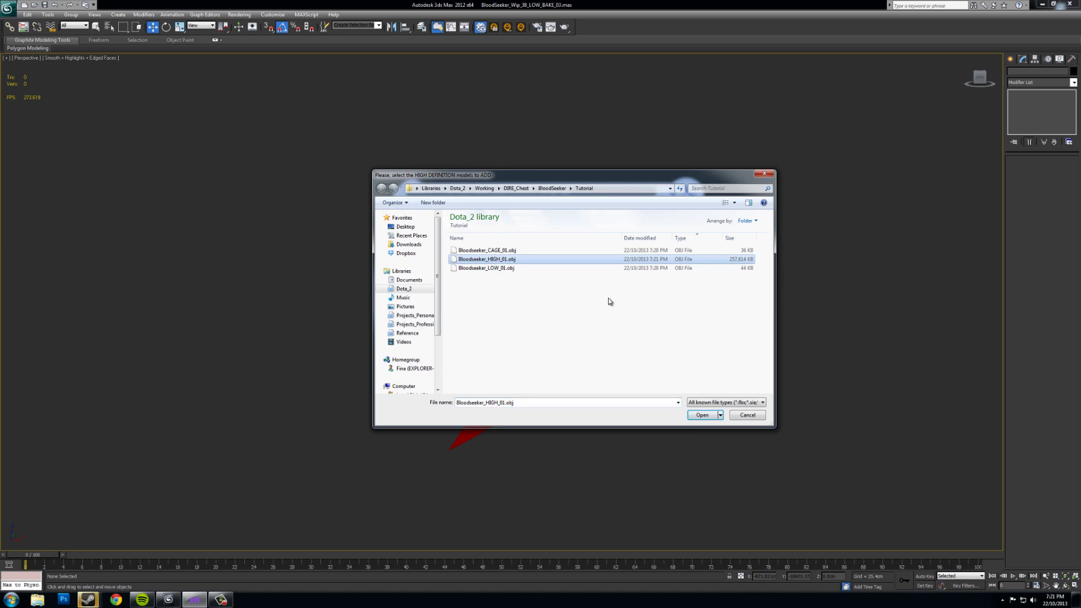
{"action": "left_click", "coordinate": [702, 415]}
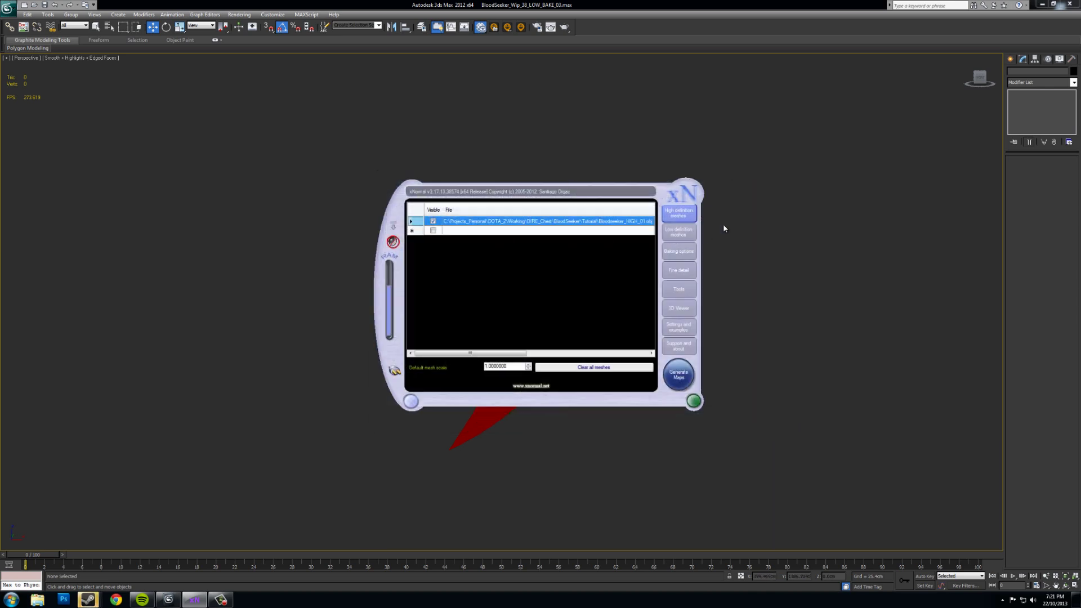
Add Bloodseeker_LOW_01.obj from the Tutorial folder to the low definition meshes.
{"action": "left_click", "coordinate": [678, 233]}
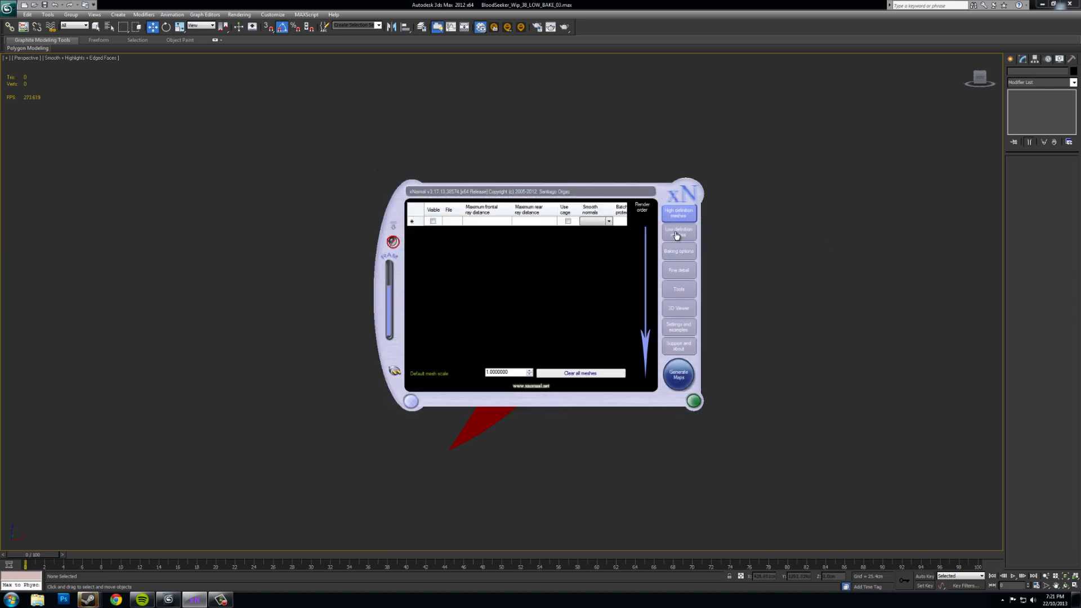
{"action": "right_click", "coordinate": [484, 222]}
{"action": "left_click", "coordinate": [516, 232]}
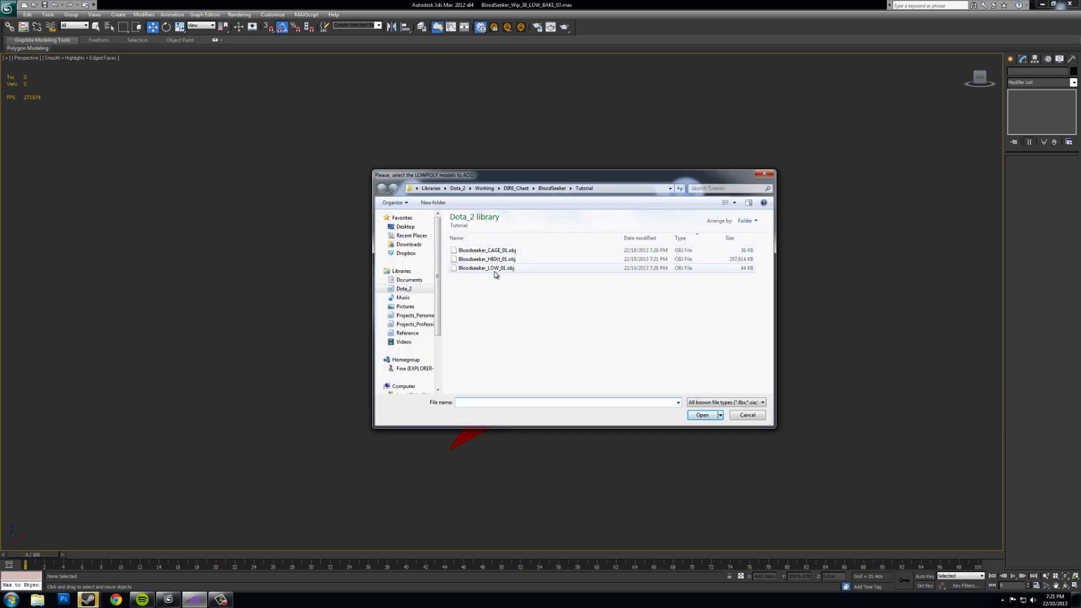
{"action": "left_click", "coordinate": [494, 269]}
{"action": "left_click", "coordinate": [702, 414]}
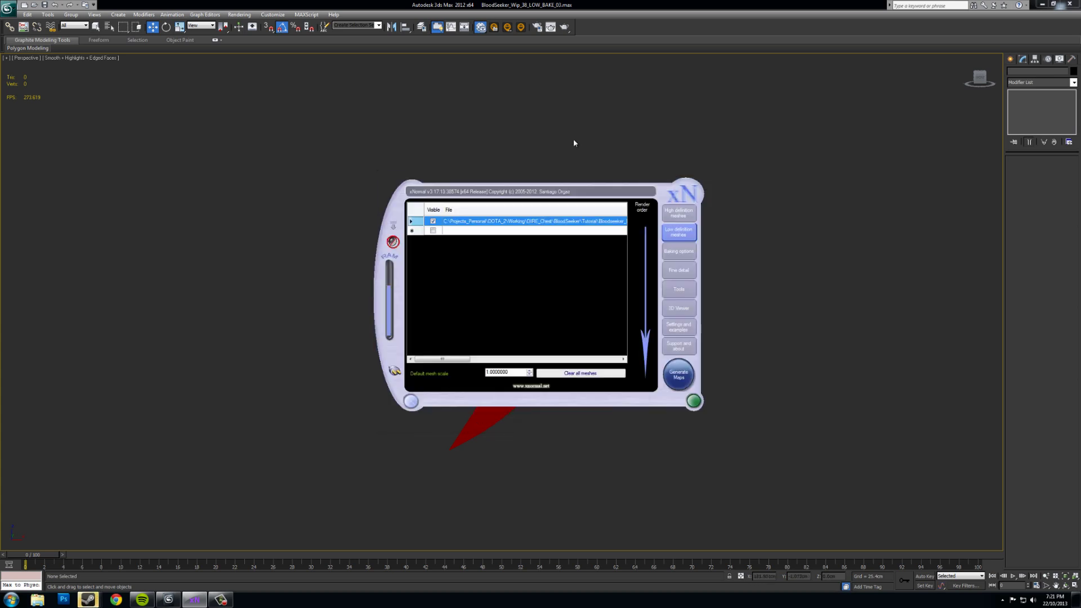
Assign Bloodseeker_CAGE_01.obj as the low-poly mesh's external cage file and accept the topology warning.
{"action": "right_click", "coordinate": [493, 223]}
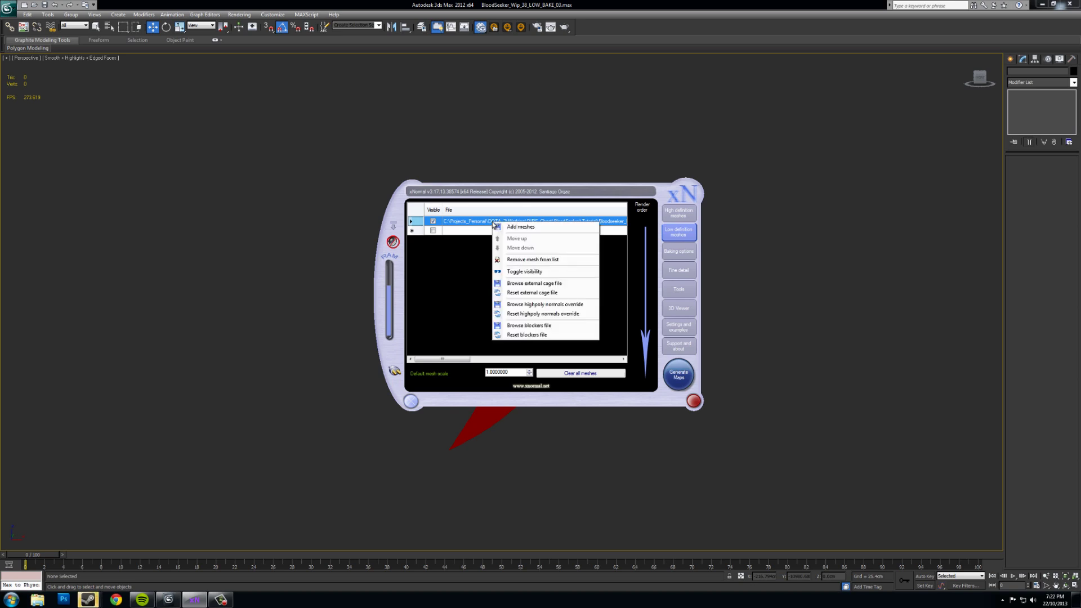
{"action": "left_click", "coordinate": [523, 284]}
{"action": "left_click", "coordinate": [486, 251]}
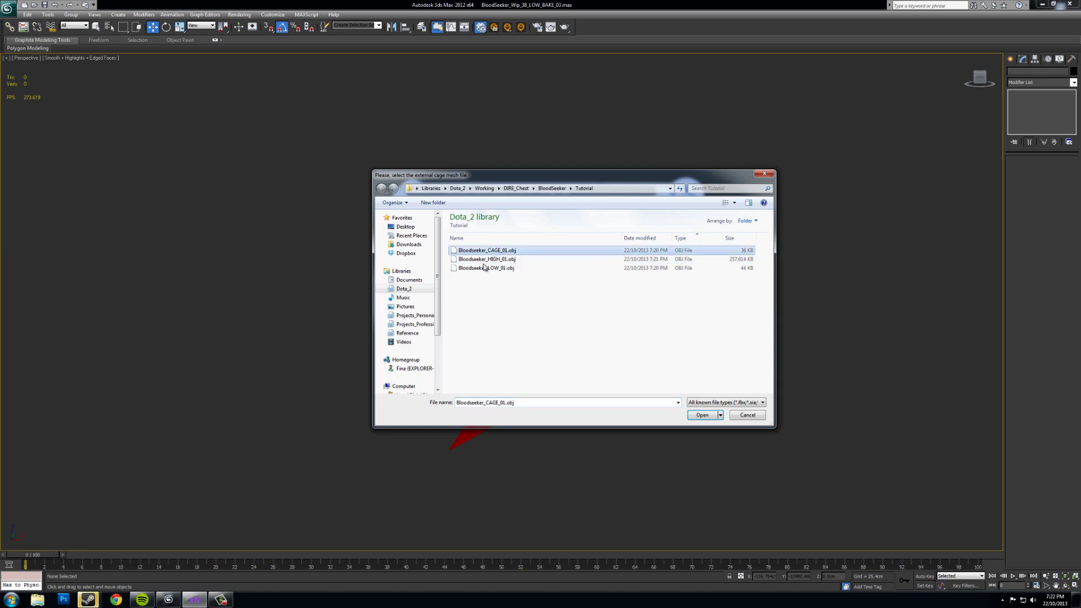
{"action": "left_click", "coordinate": [706, 416]}
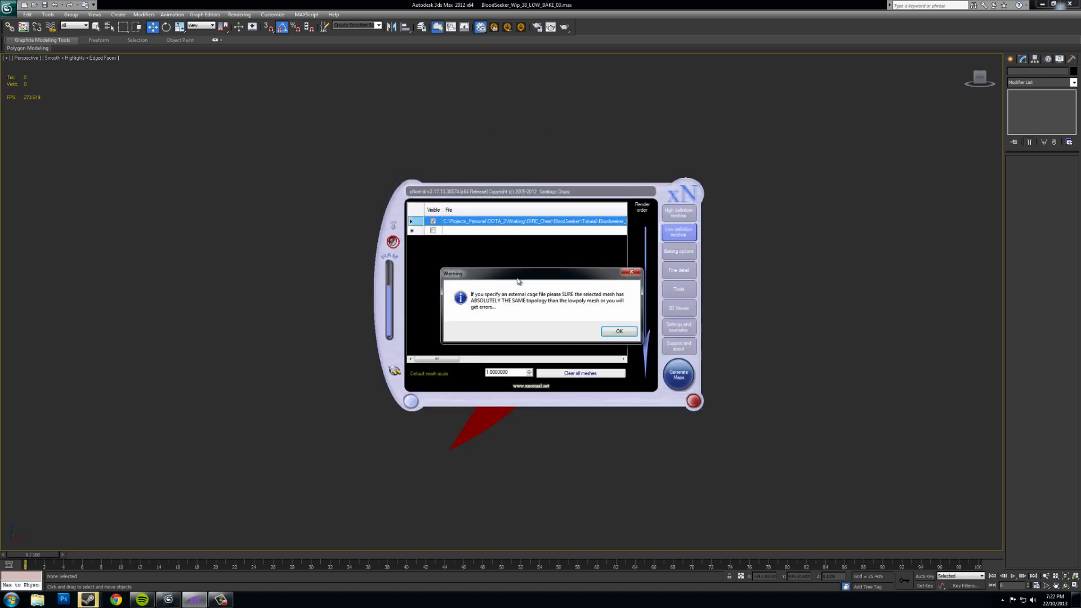
{"action": "left_click_drag", "start_coordinate": [522, 275], "coordinate": [497, 259]}
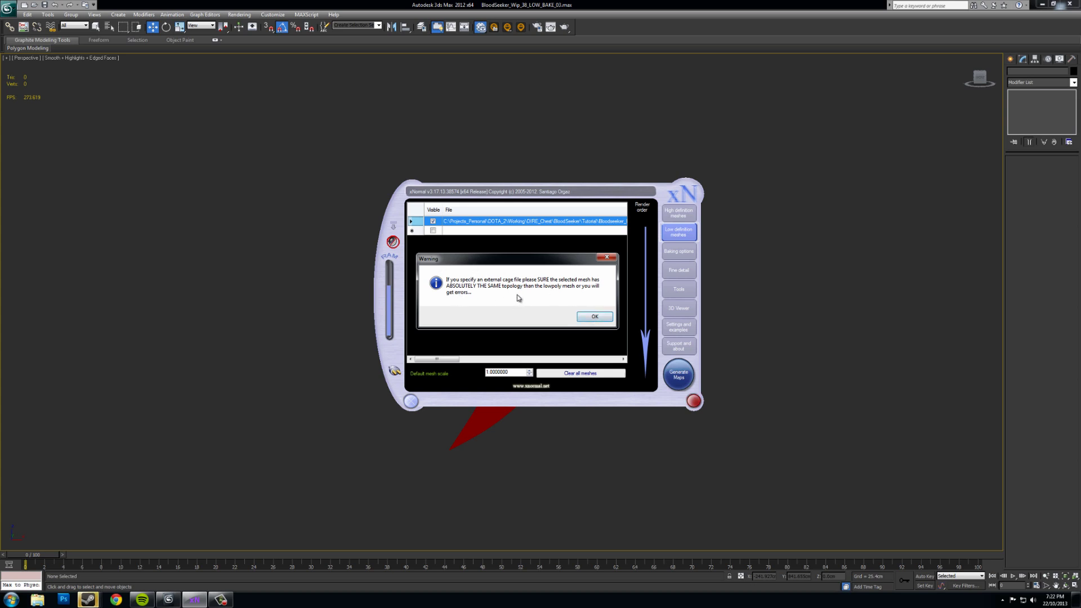
{"action": "left_click", "coordinate": [600, 318]}
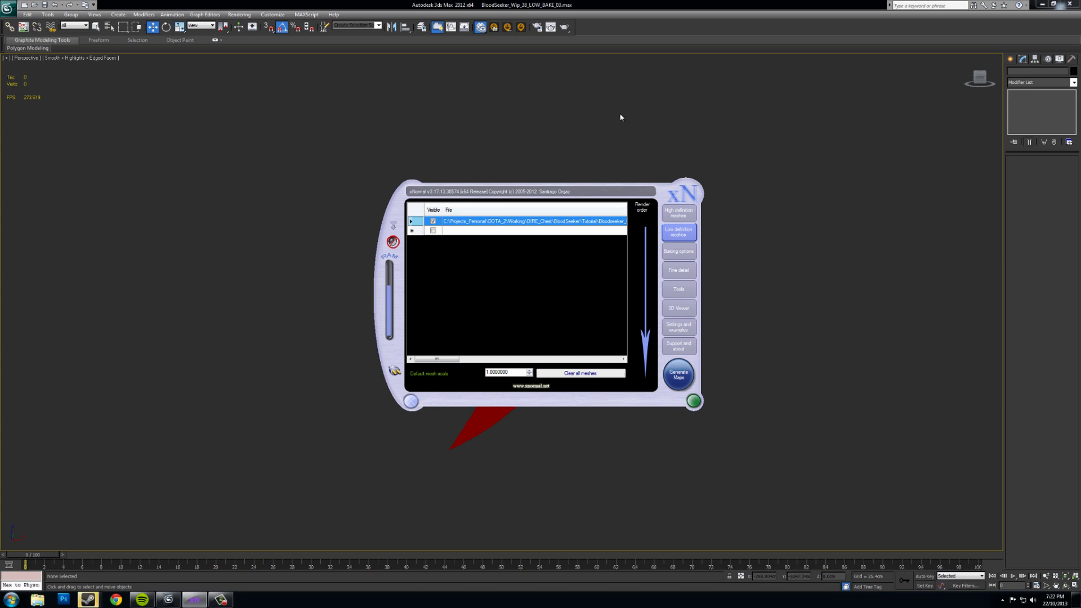
Review the baking options and output file, then generate the normal map and move its preview aside.
{"action": "left_click", "coordinate": [684, 253]}
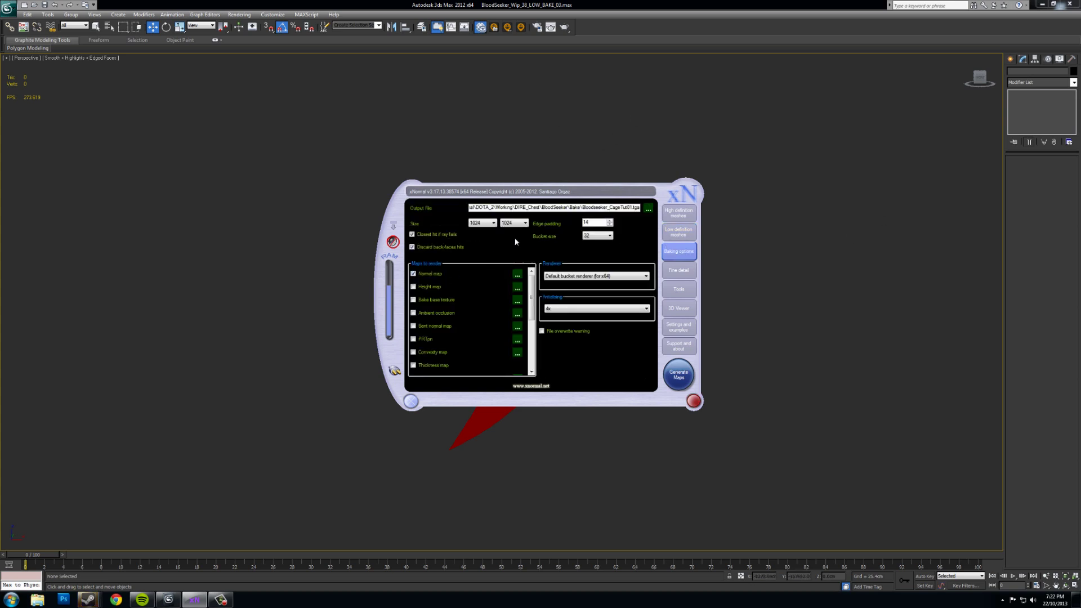
{"action": "left_click_drag", "start_coordinate": [601, 207], "coordinate": [626, 207]}
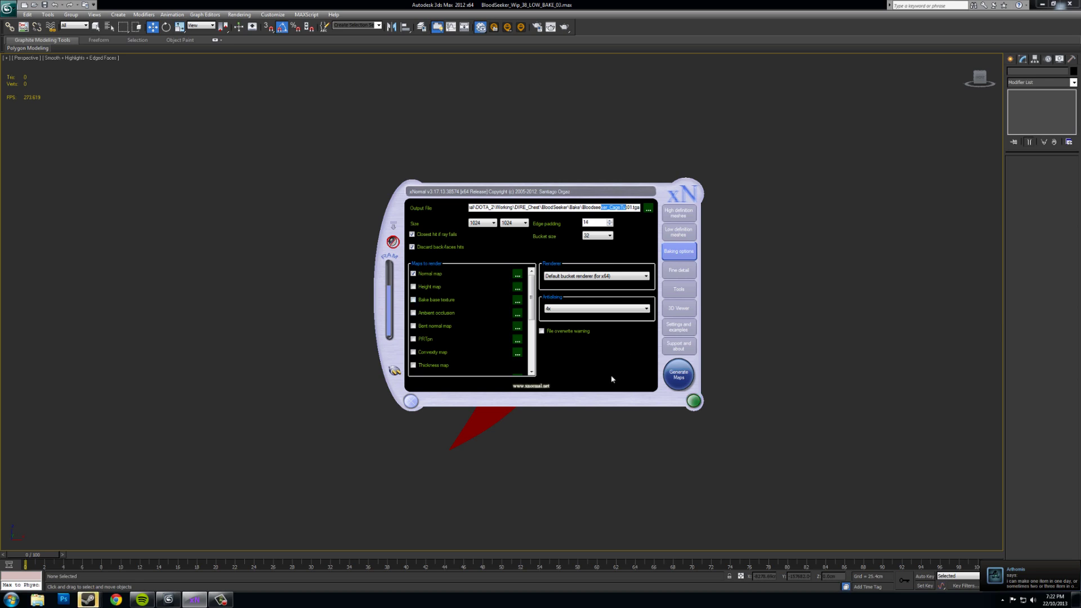
{"action": "left_click", "coordinate": [678, 375]}
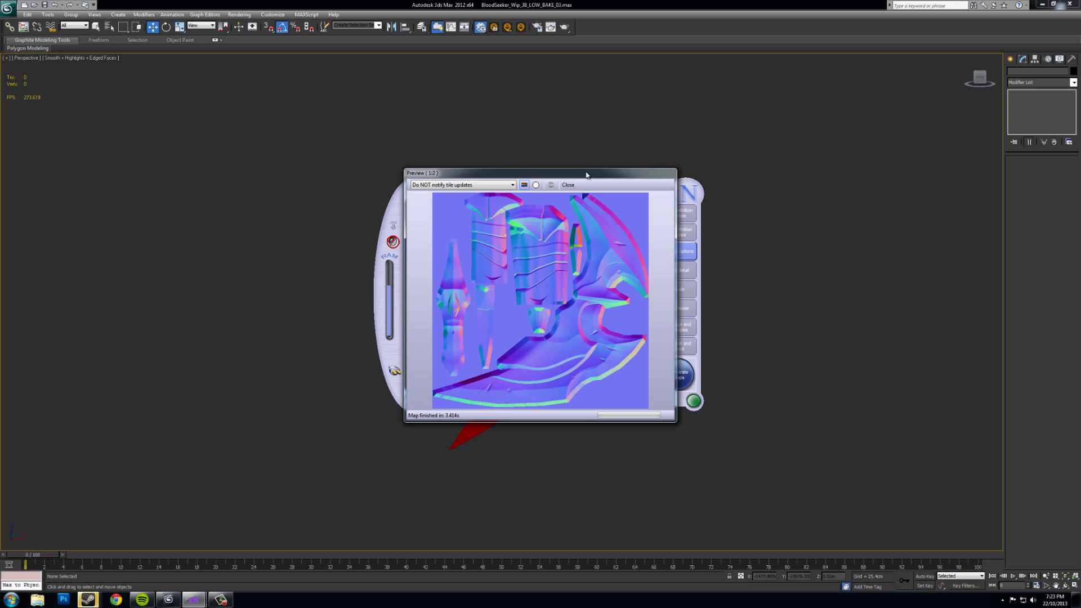
{"action": "left_click_drag", "start_coordinate": [591, 175], "coordinate": [686, 167]}
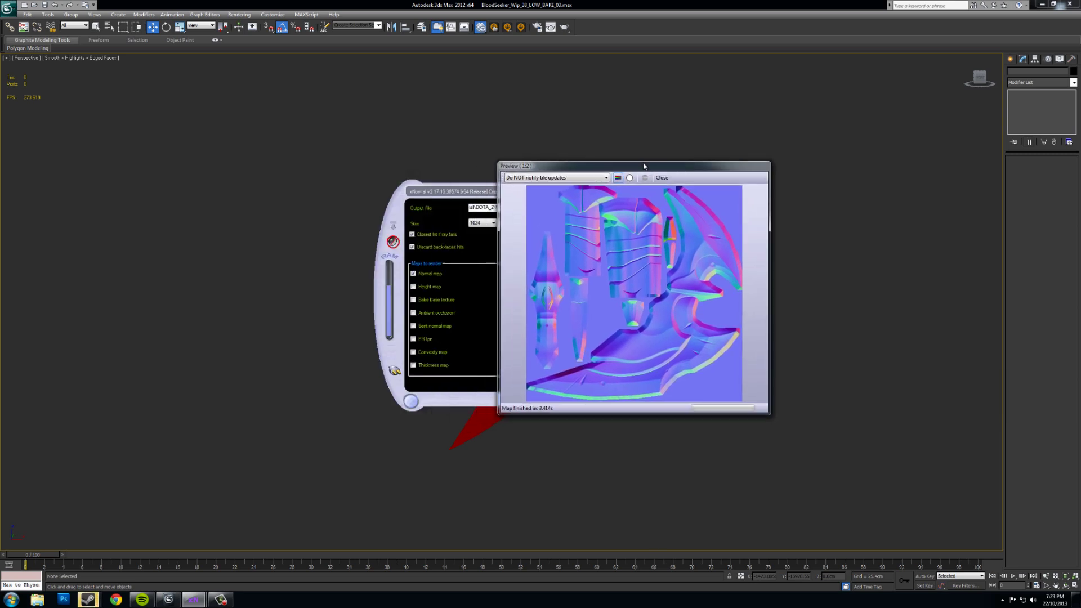
Switch to 3ds Max and unhide only Blade_CAGE by name.
{"action": "left_click", "coordinate": [641, 153]}
{"action": "middle_click_drag", "start_coordinate": [631, 296], "coordinate": [556, 287]}
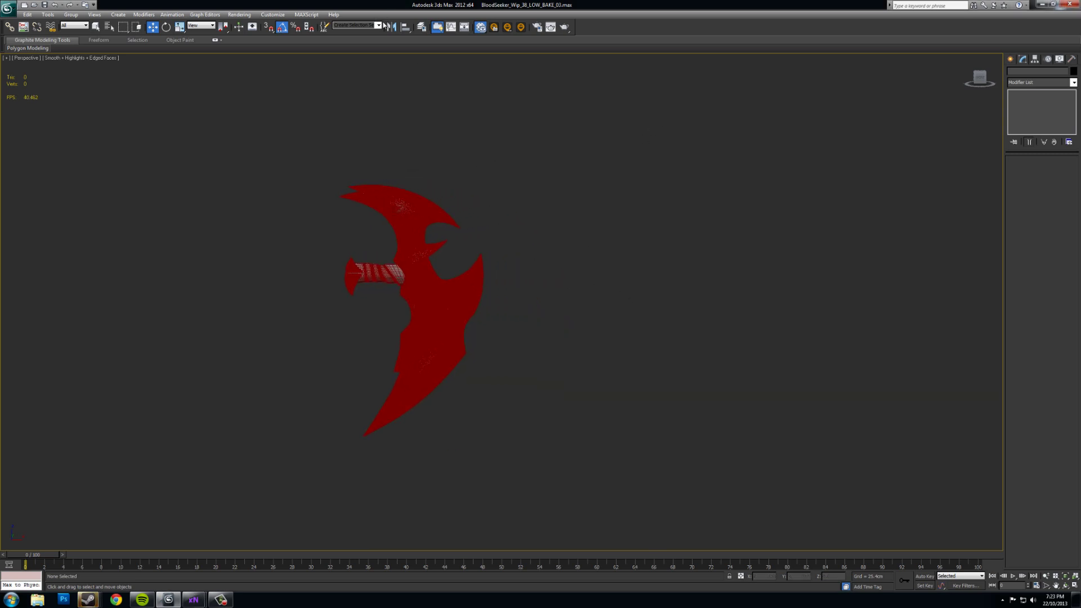
{"action": "left_click", "coordinate": [379, 26]}
{"action": "right_click", "coordinate": [603, 169]}
{"action": "left_click", "coordinate": [636, 152]}
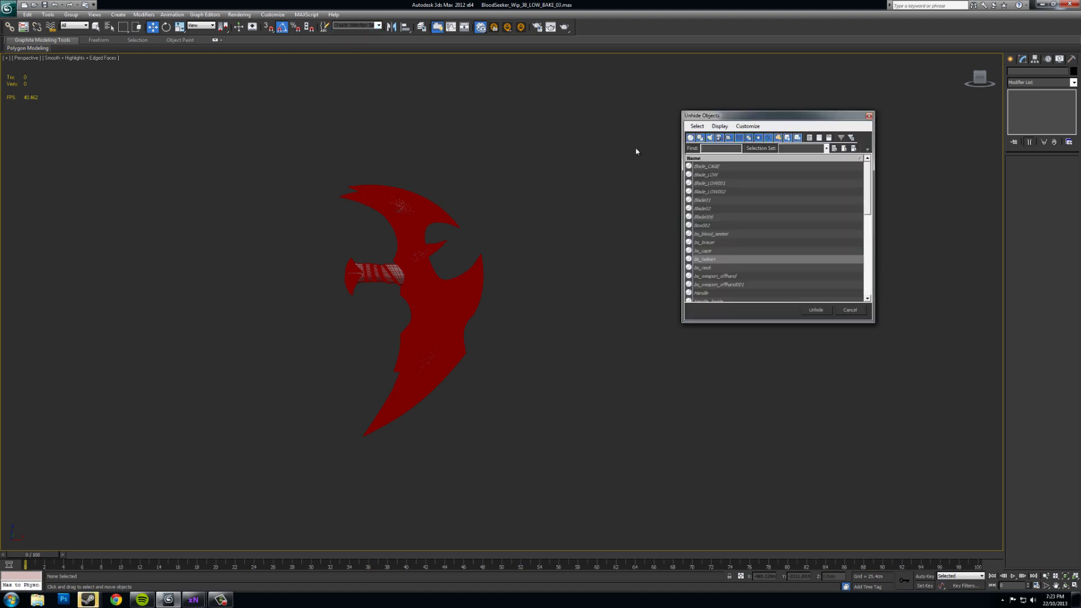
{"action": "left_click", "coordinate": [729, 167]}
{"action": "left_click", "coordinate": [815, 310]}
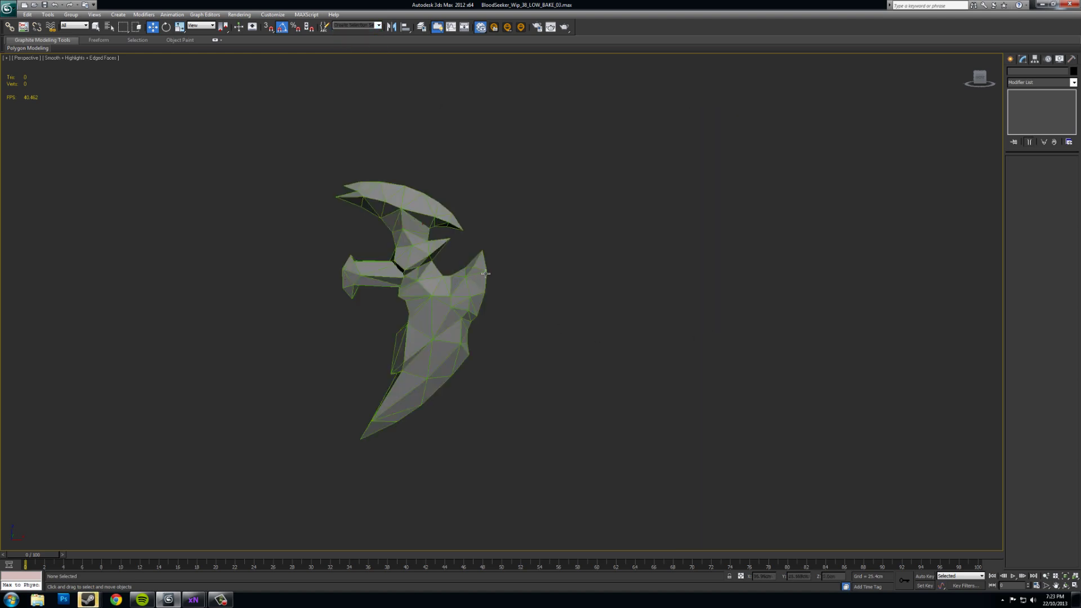
Examine Blade_CAGE up close for spots where the high-poly mesh pokes through, and select the cage.
{"action": "middle_click_drag", "start_coordinate": [487, 274], "coordinate": [371, 282], "text": "alt"}
{"action": "scroll", "coordinate": [520, 266], "scroll_direction": "up", "scroll_amount": 5}
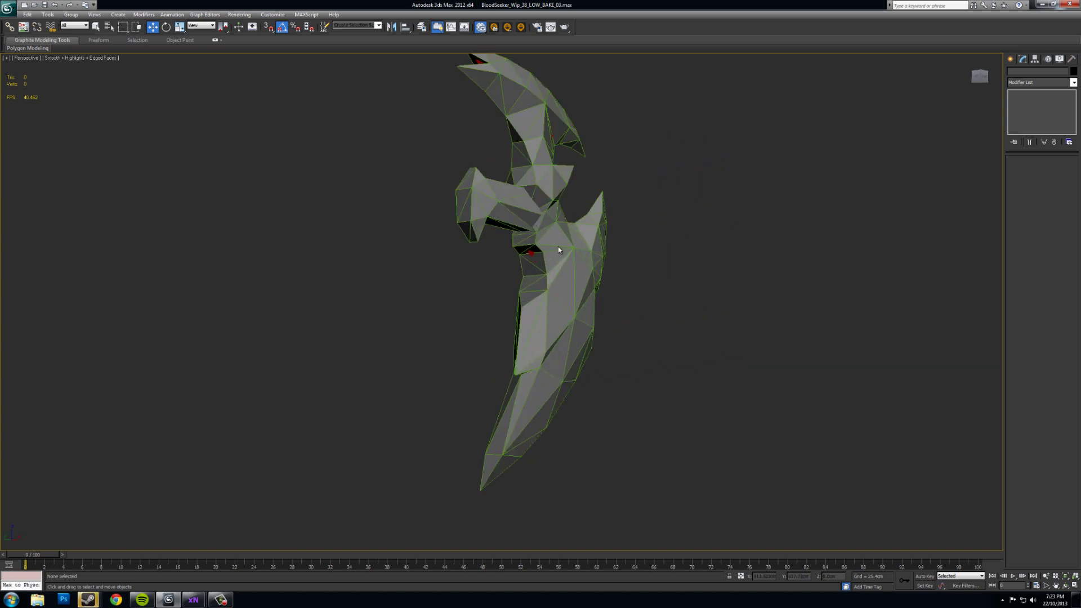
{"action": "scroll", "coordinate": [519, 265], "scroll_direction": "up", "scroll_amount": 2}
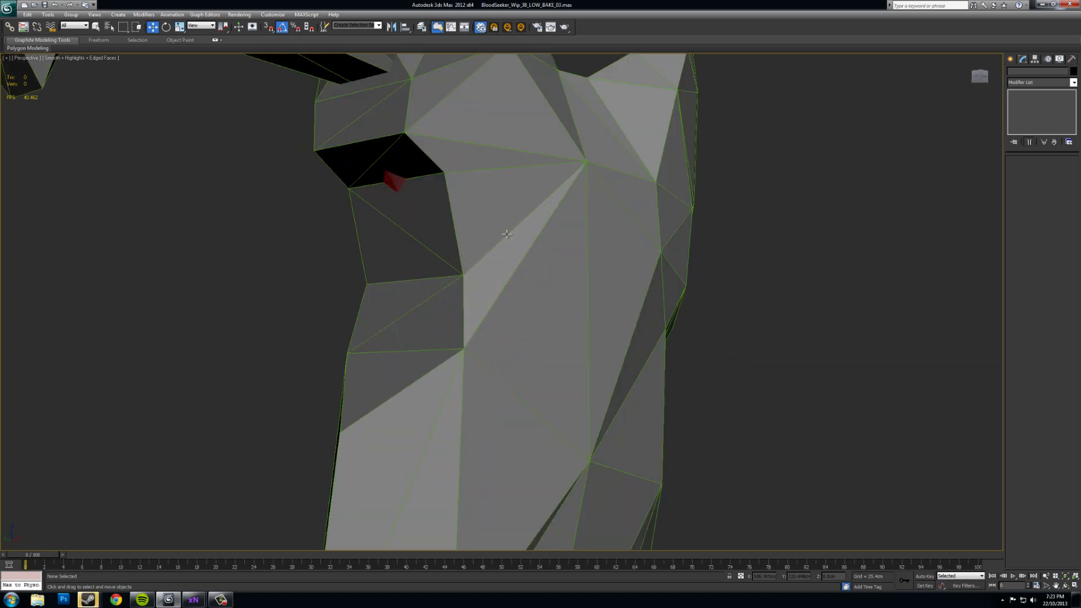
{"action": "scroll", "coordinate": [506, 232], "scroll_direction": "up", "scroll_amount": 2}
{"action": "middle_click_drag", "start_coordinate": [514, 228], "coordinate": [500, 228], "text": "alt"}
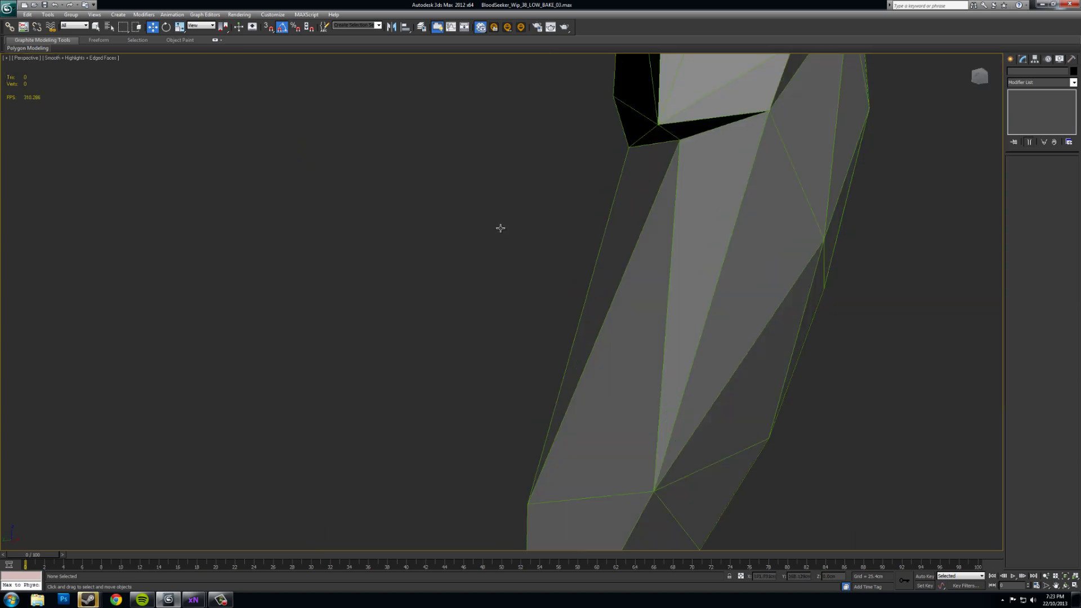
{"action": "left_click", "coordinate": [708, 67]}
{"action": "middle_click_drag", "start_coordinate": [708, 66], "coordinate": [550, 318]}
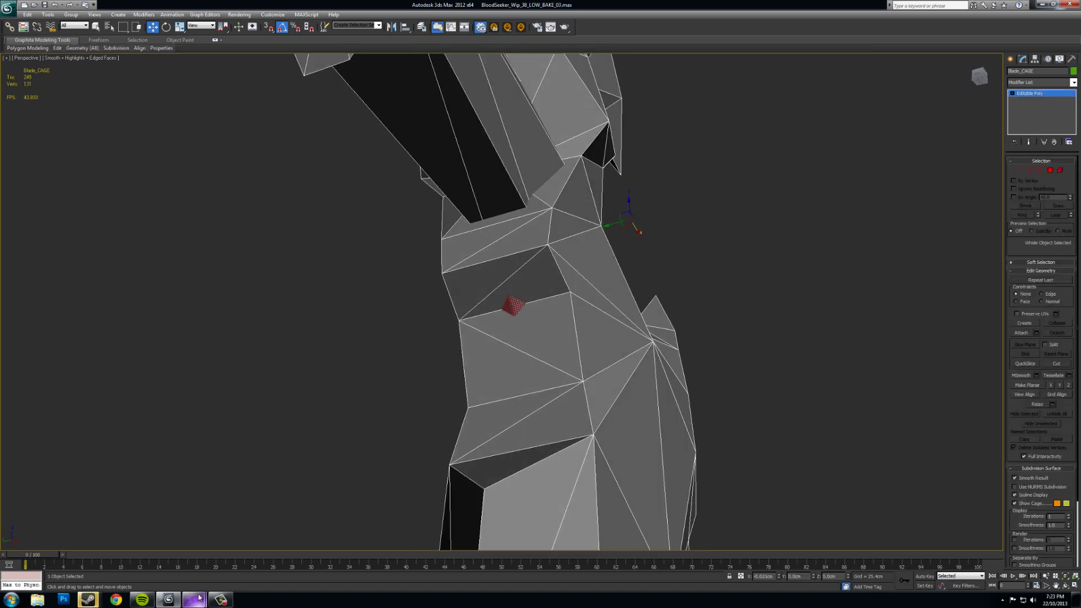
Switch to xNormal's bake preview, check the normal map for errors and close the preview.
{"action": "mouse_move", "coordinate": [193, 599]}
{"action": "left_click", "coordinate": [241, 551]}
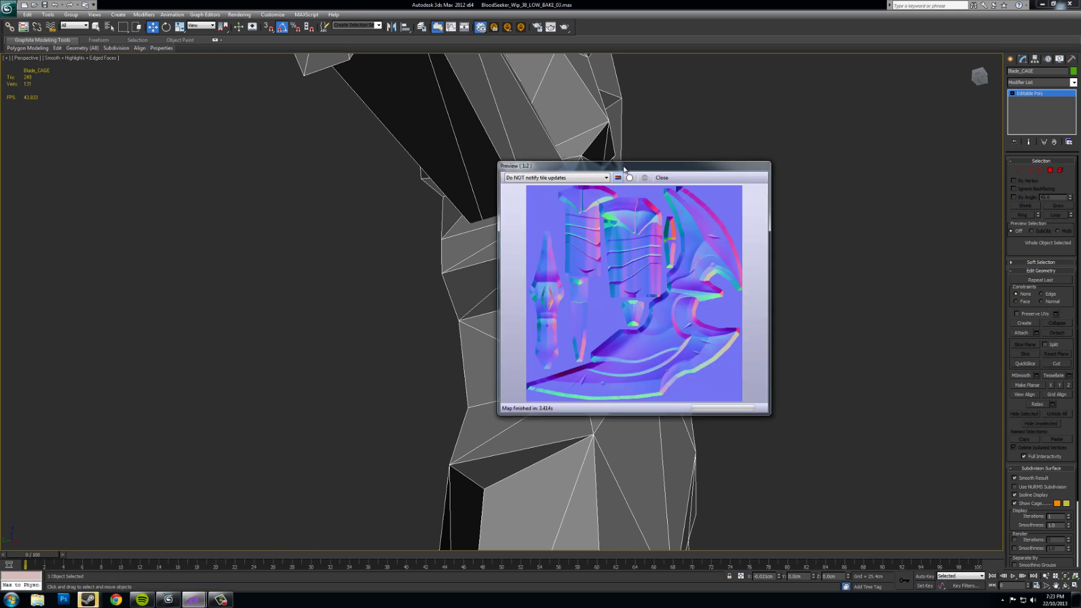
{"action": "left_click_drag", "start_coordinate": [629, 165], "coordinate": [759, 117]}
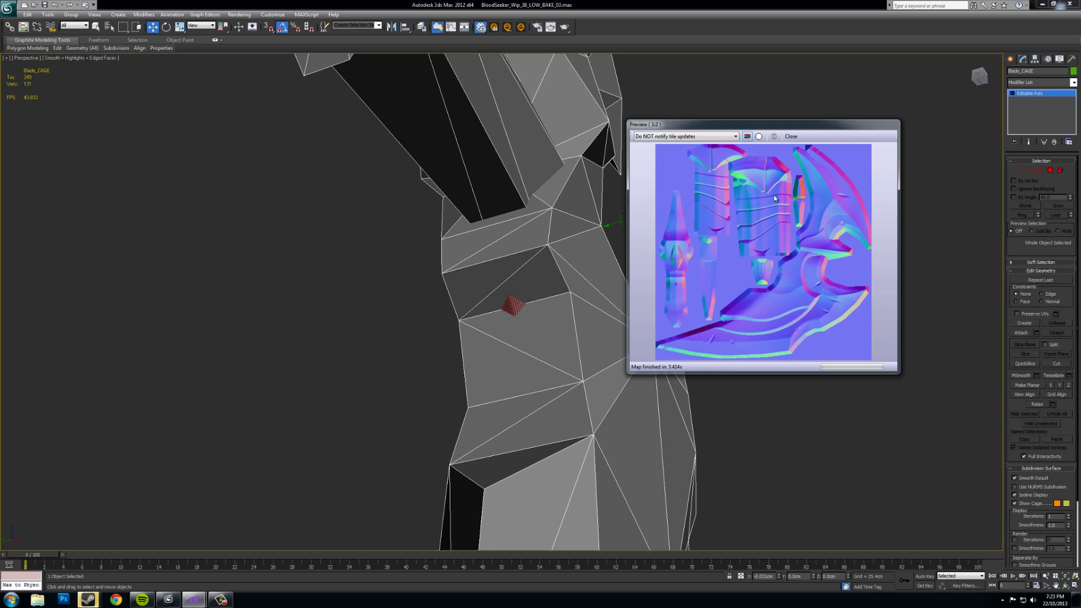
{"action": "left_click", "coordinate": [793, 136]}
Frame Blade_CAGE in 3ds Max and hide it.
{"action": "middle_click_drag", "start_coordinate": [747, 264], "coordinate": [741, 296]}
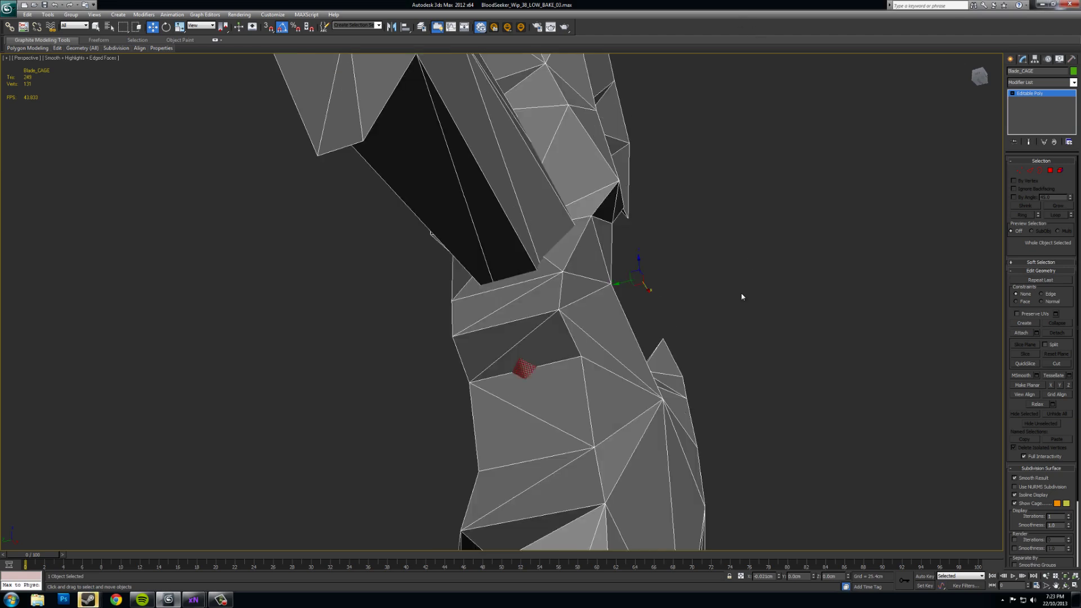
{"action": "key", "text": "z"}
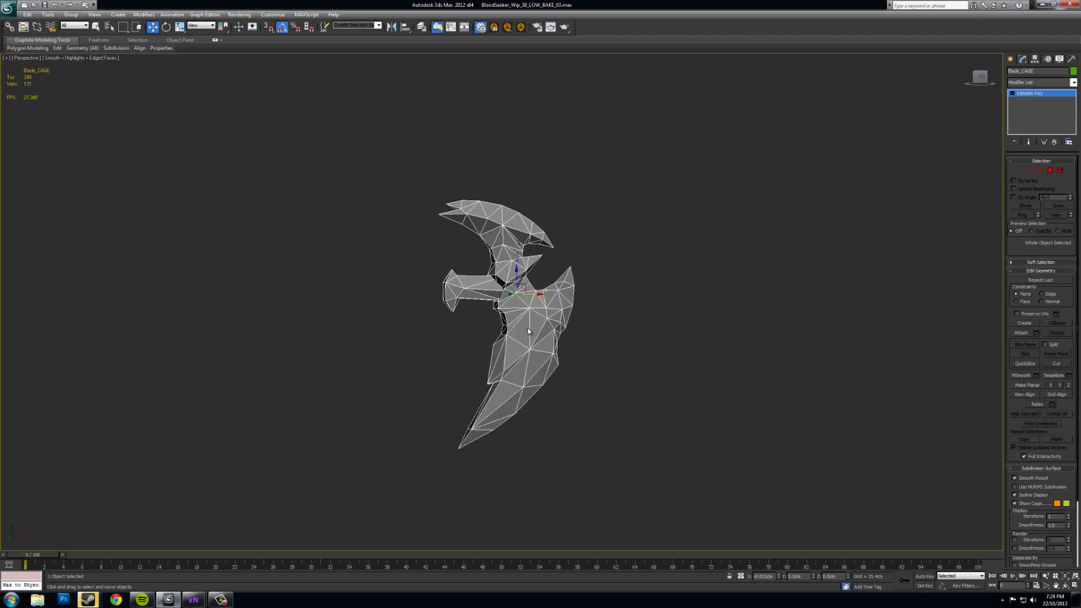
{"action": "right_click", "coordinate": [530, 326]}
{"action": "left_click", "coordinate": [545, 301]}
{"action": "scroll", "coordinate": [586, 330], "scroll_direction": "up", "scroll_amount": 3}
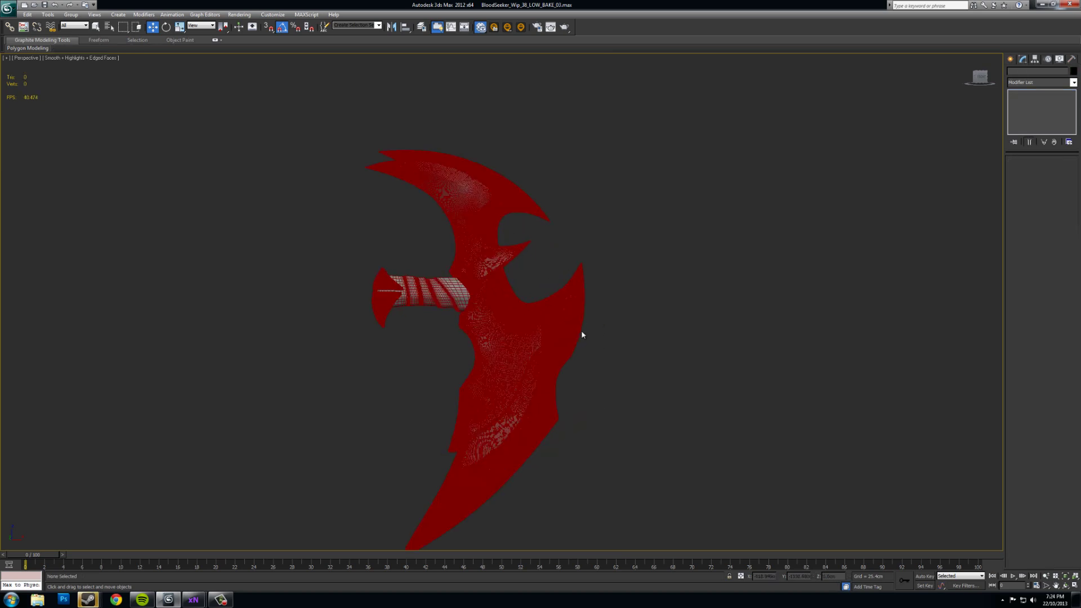
Select the LOW named selection set and unhide its Blade_LOW object over the high-poly blade.
{"action": "right_click", "coordinate": [644, 252]}
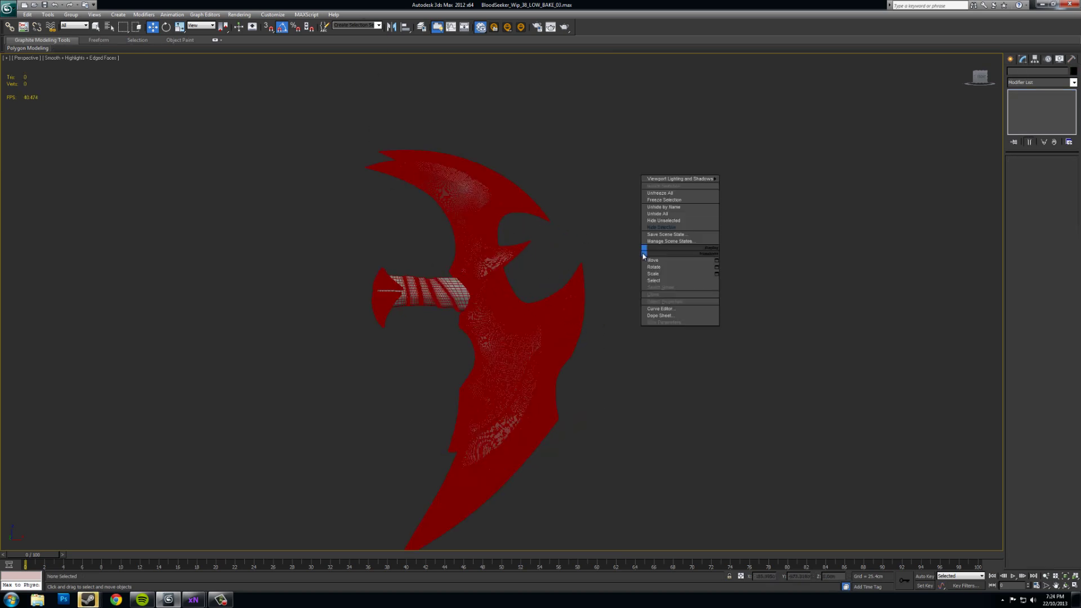
{"action": "left_click", "coordinate": [580, 140]}
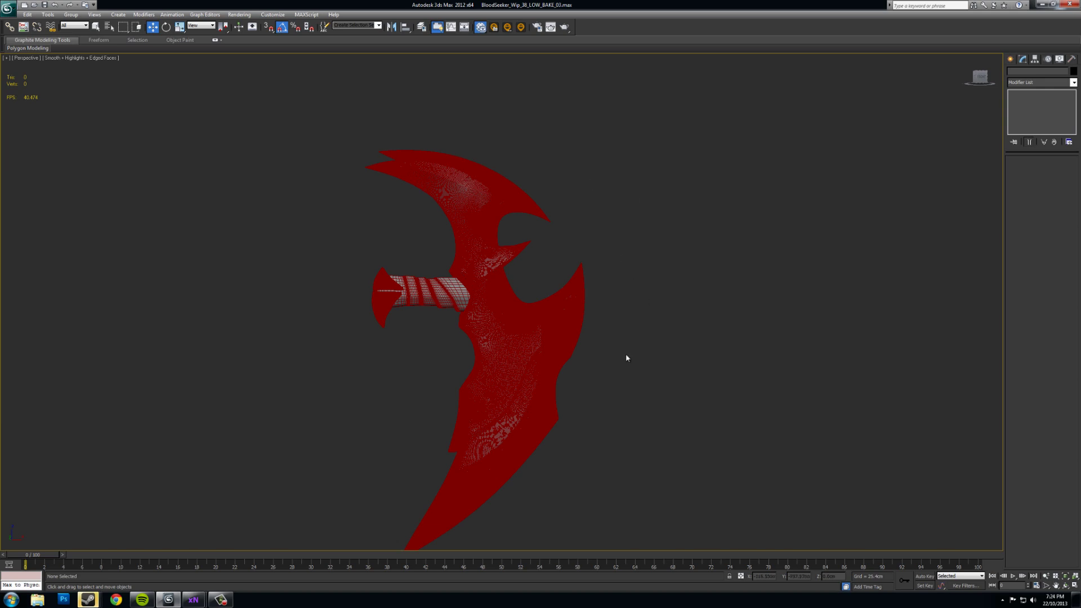
{"action": "middle_click_drag", "start_coordinate": [626, 360], "coordinate": [651, 329], "text": "alt"}
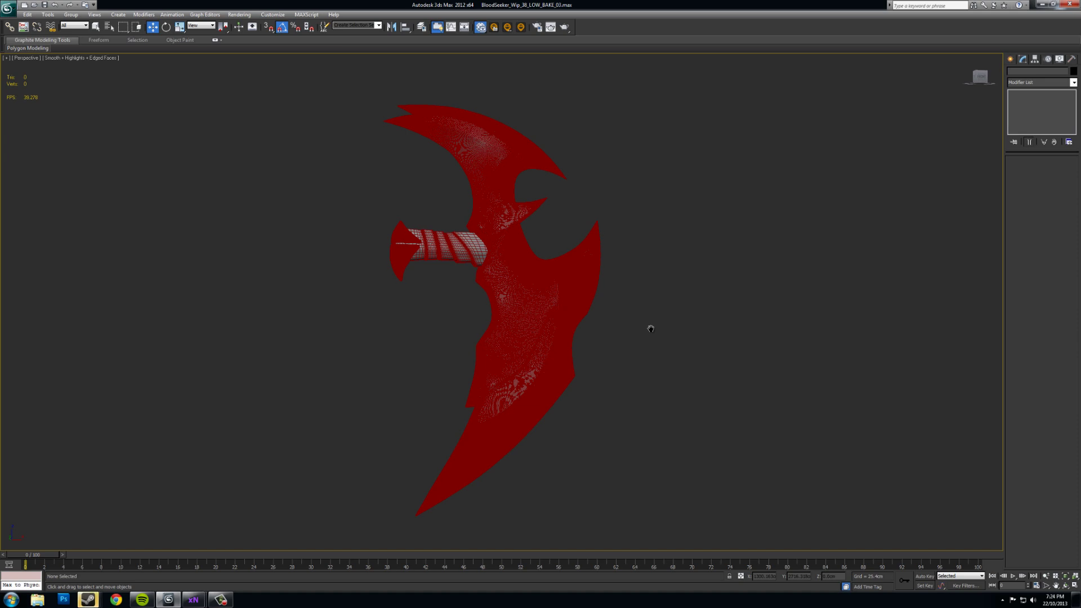
{"action": "right_click", "coordinate": [678, 257]}
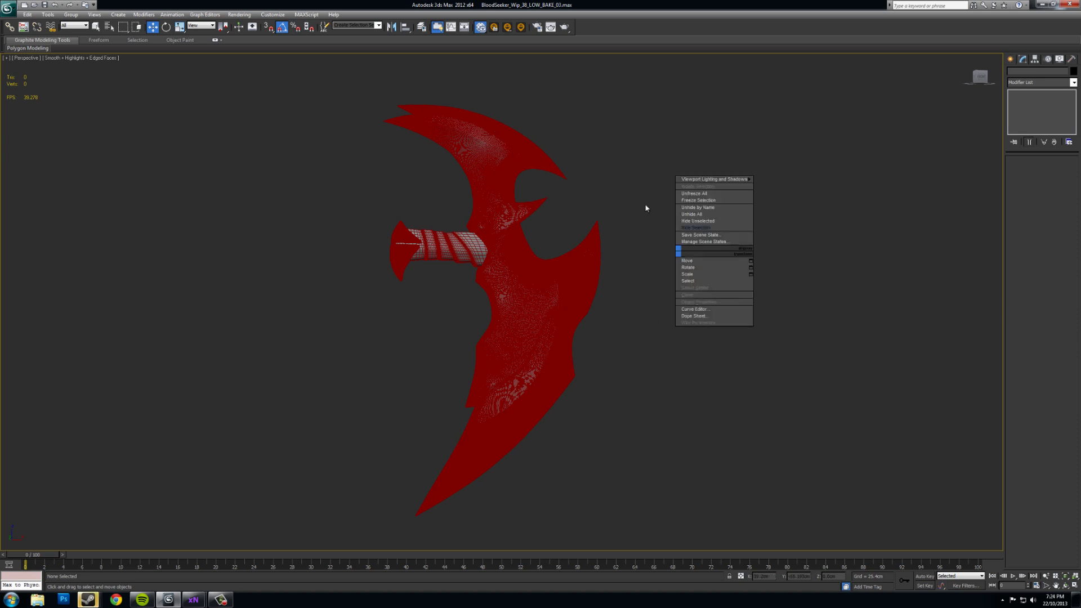
{"action": "left_click", "coordinate": [379, 25]}
{"action": "left_click", "coordinate": [352, 43]}
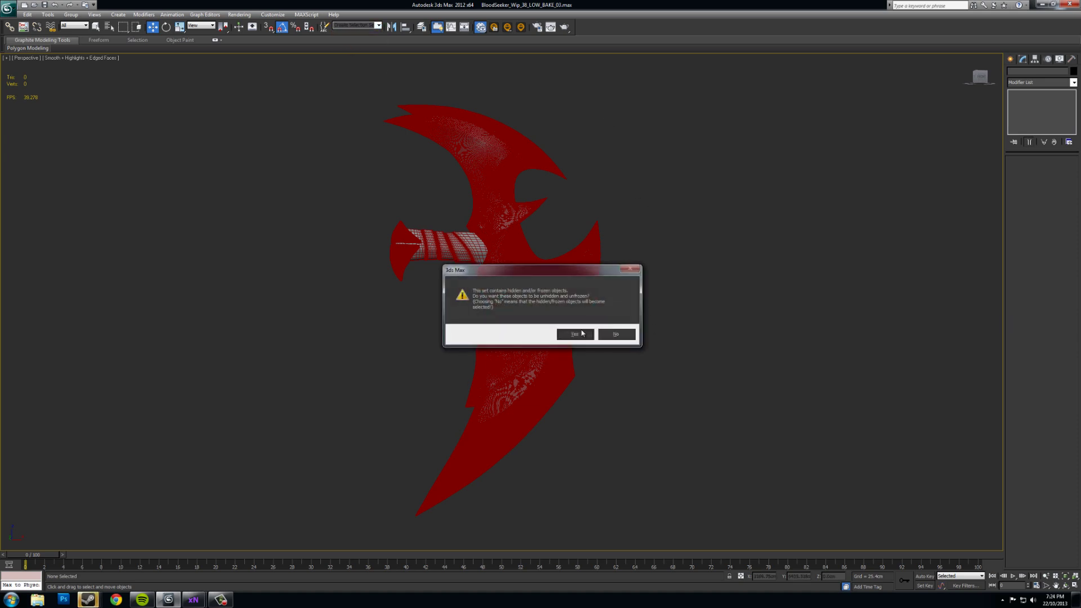
{"action": "left_click", "coordinate": [576, 334]}
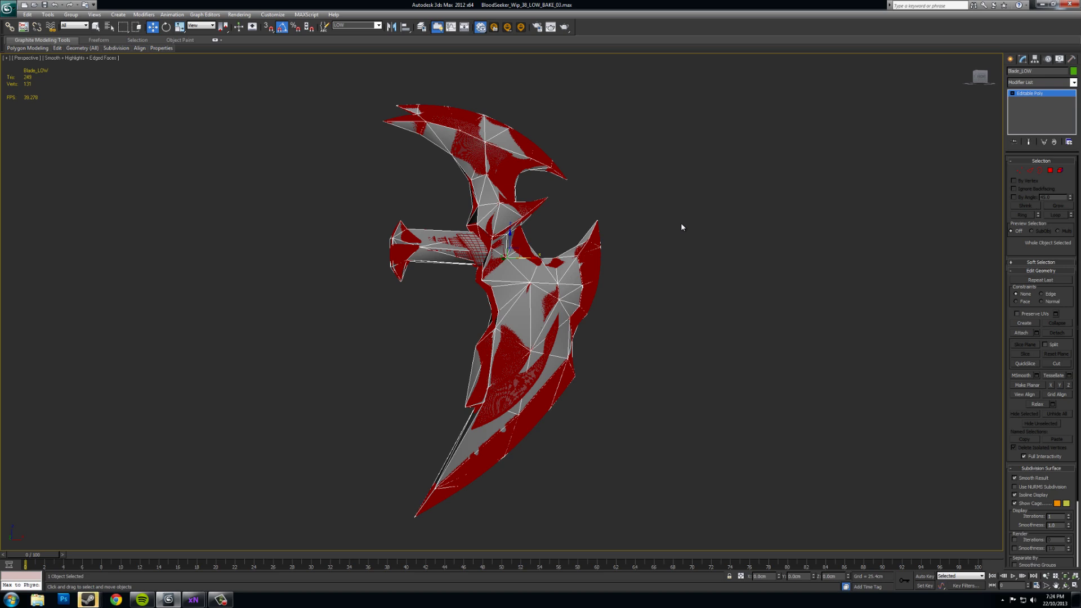
Compare Blade_LOW with the high-poly blade, selecting the handle's end piece and then Blade_LOW again.
{"action": "key", "text": "alt"}
{"action": "middle_click_drag", "start_coordinate": [640, 242], "coordinate": [561, 231], "text": "alt"}
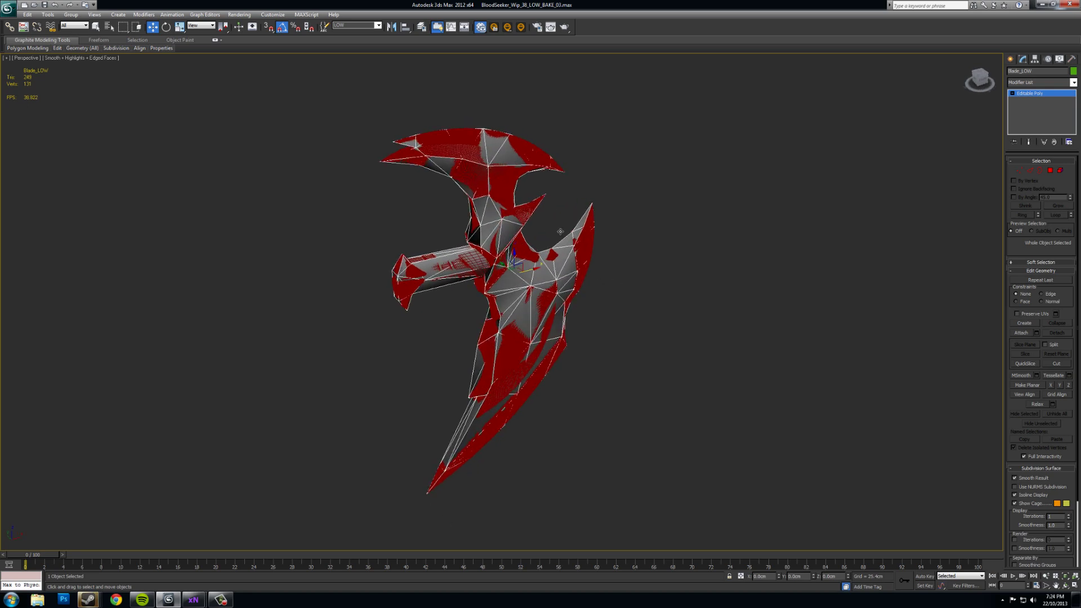
{"action": "left_click", "coordinate": [404, 292]}
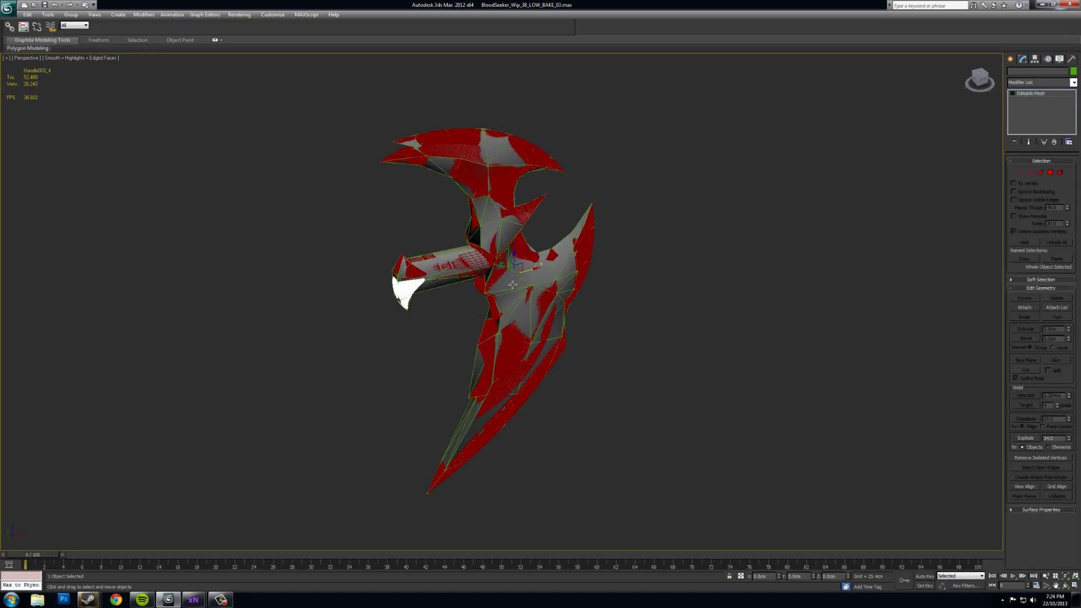
{"action": "left_click", "coordinate": [512, 285]}
{"action": "mouse_move", "coordinate": [595, 300]}
{"action": "middle_mouse_down", "text": "alt"}
{"action": "mouse_move", "coordinate": [631, 298]}
{"action": "mouse_move", "coordinate": [587, 306]}
{"action": "mouse_move", "coordinate": [606, 304]}
{"action": "middle_mouse_up", "text": "alt"}
{"action": "middle_click_drag", "start_coordinate": [679, 332], "coordinate": [631, 322], "text": "alt"}
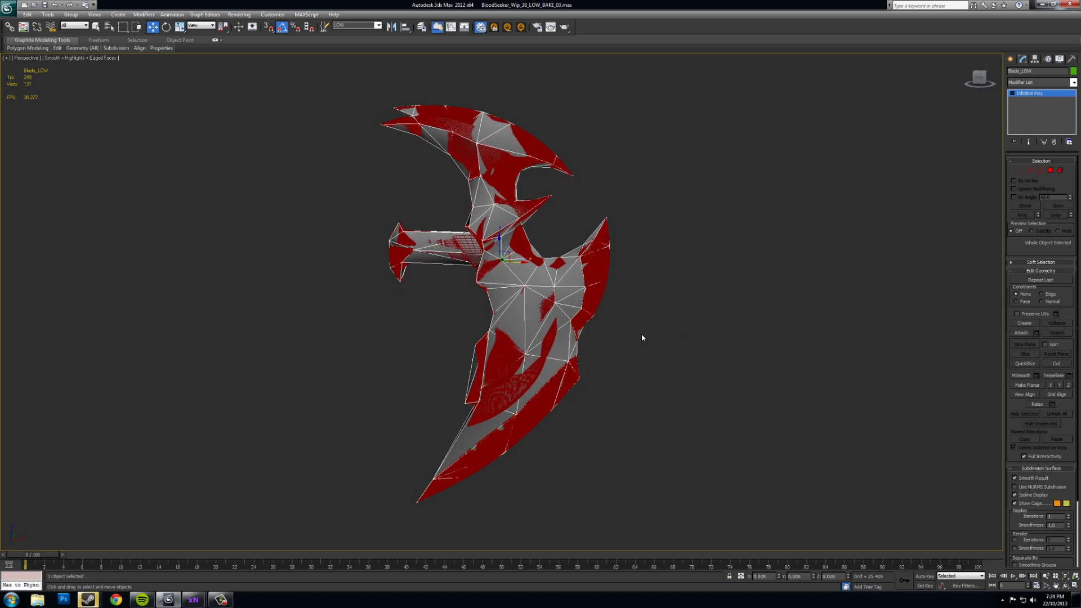